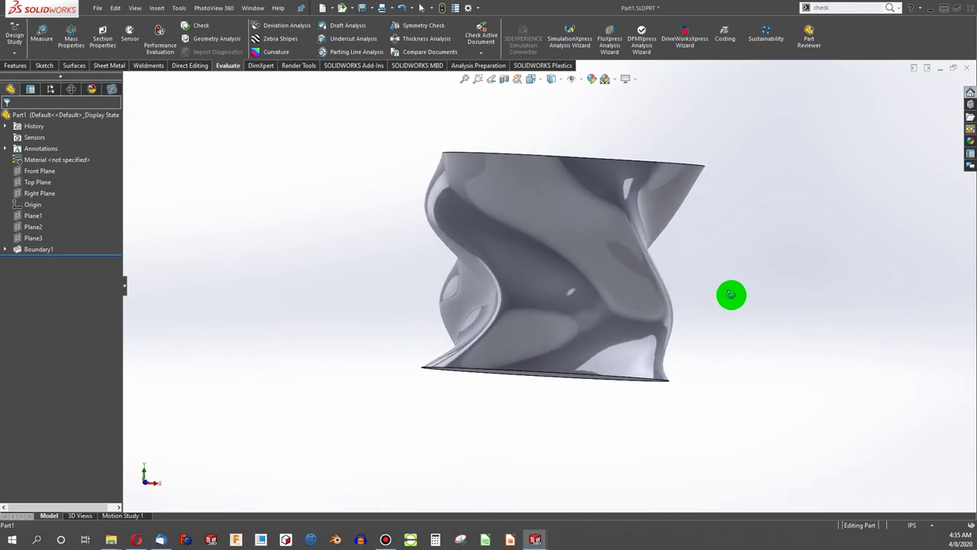
Select the twisted vase's top face and bring up the Features commands.
click(568, 161)
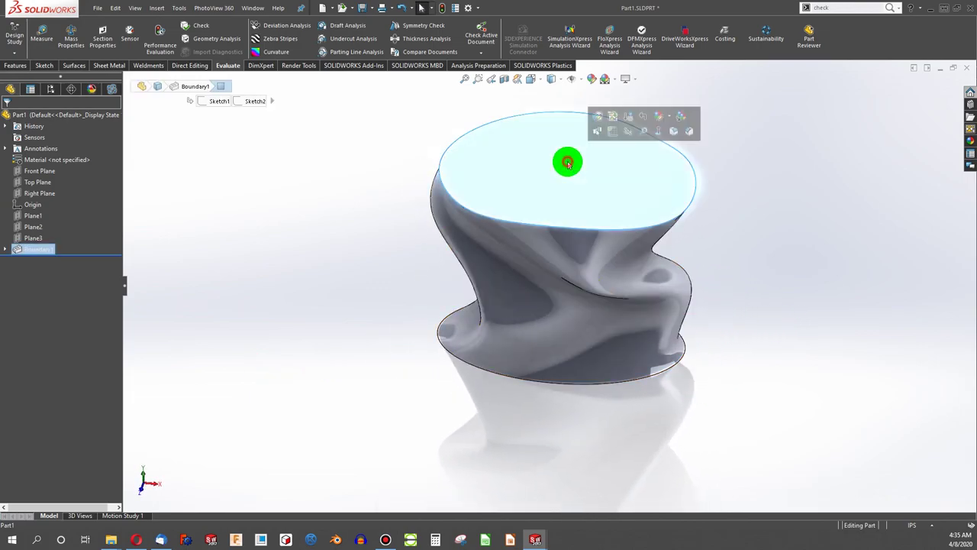
click(13, 68)
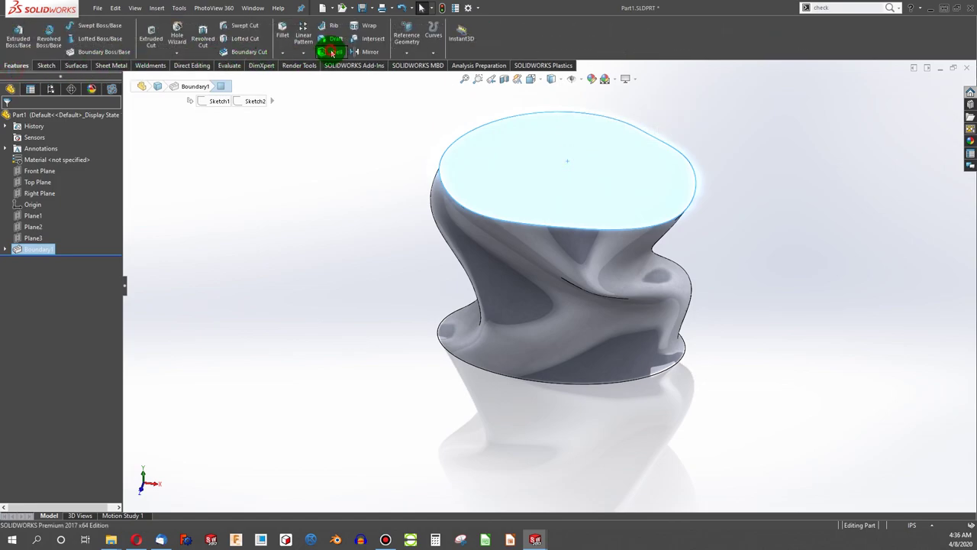
Shell the vase at 0.25in wall thickness with the top face removed, accepting the curvature warning.
click(332, 52)
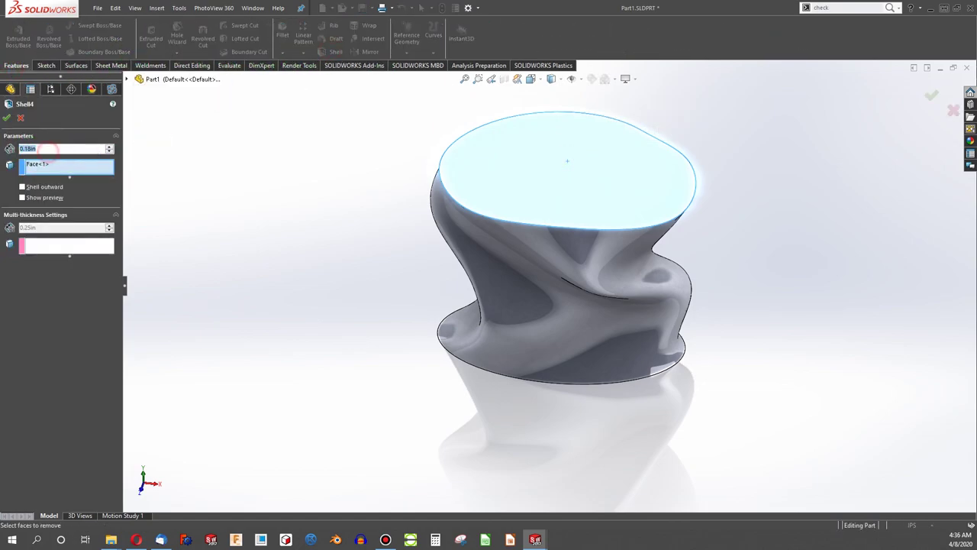
text(25)
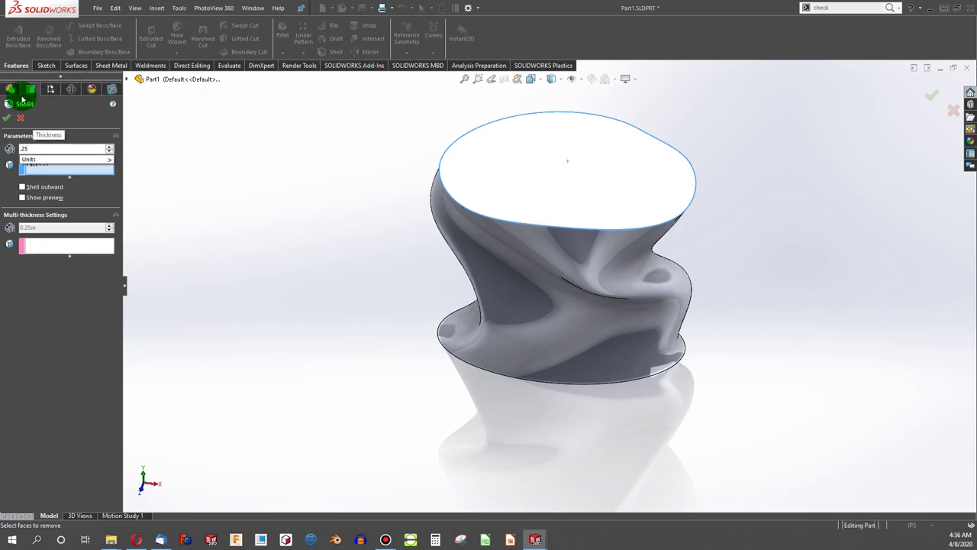
click(594, 230)
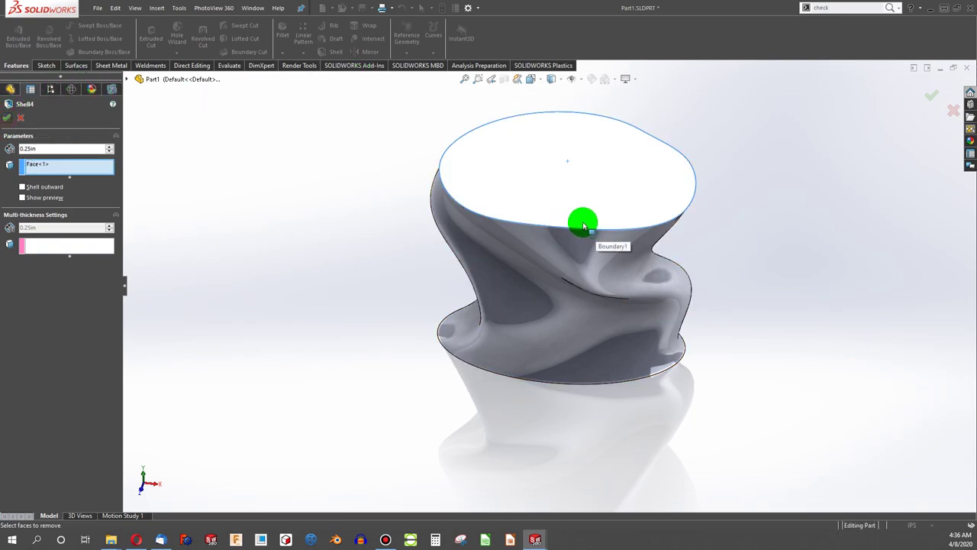
click(168, 157)
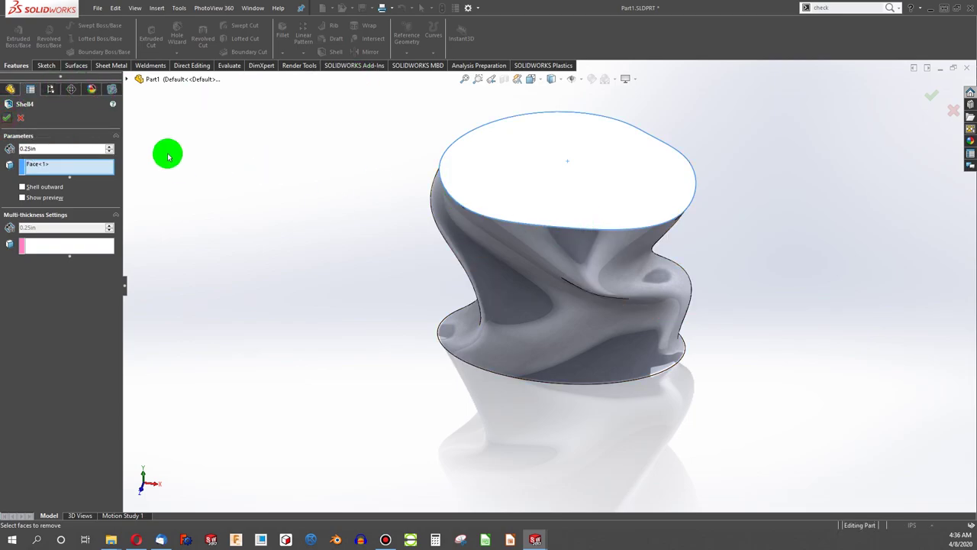
click(5, 117)
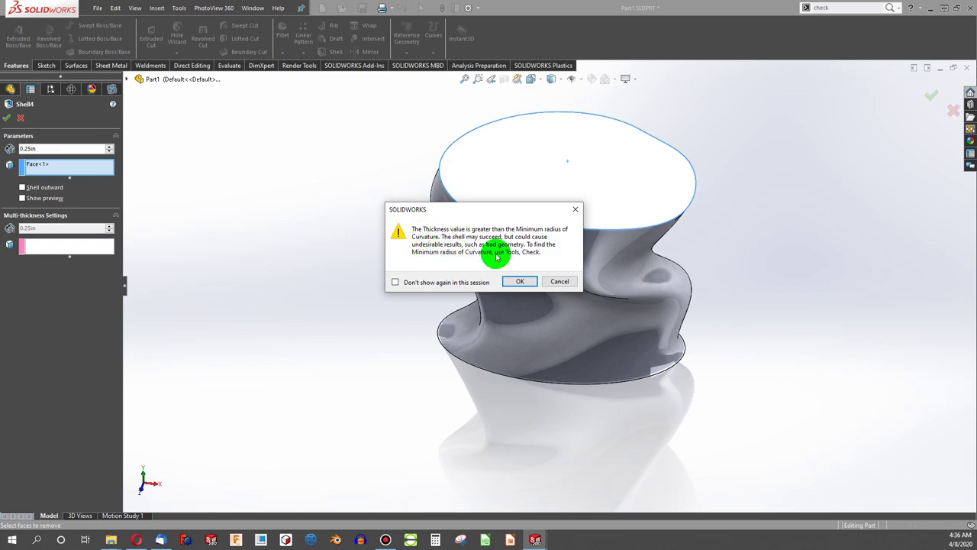
click(517, 282)
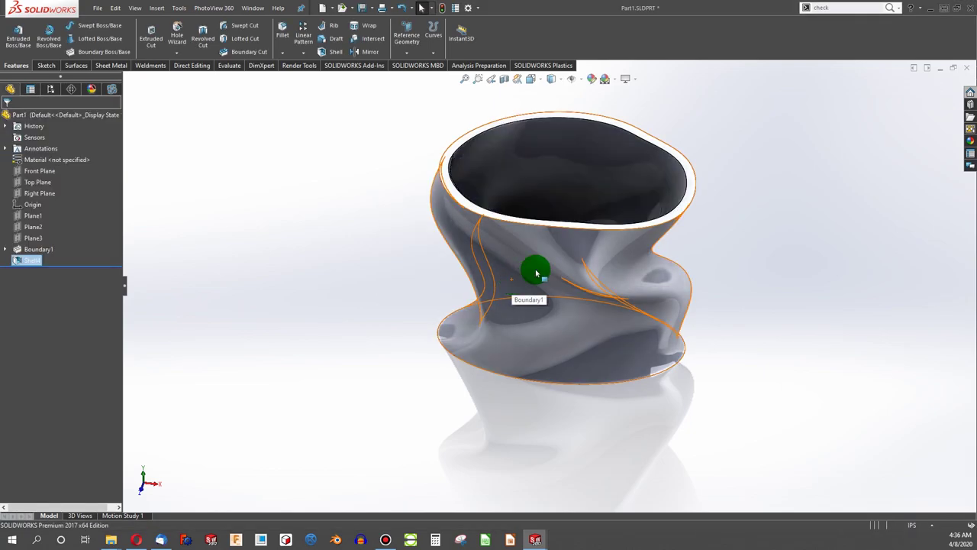
middle_drag(563, 229, 519, 476)
scroll(527, 359, down, 10)
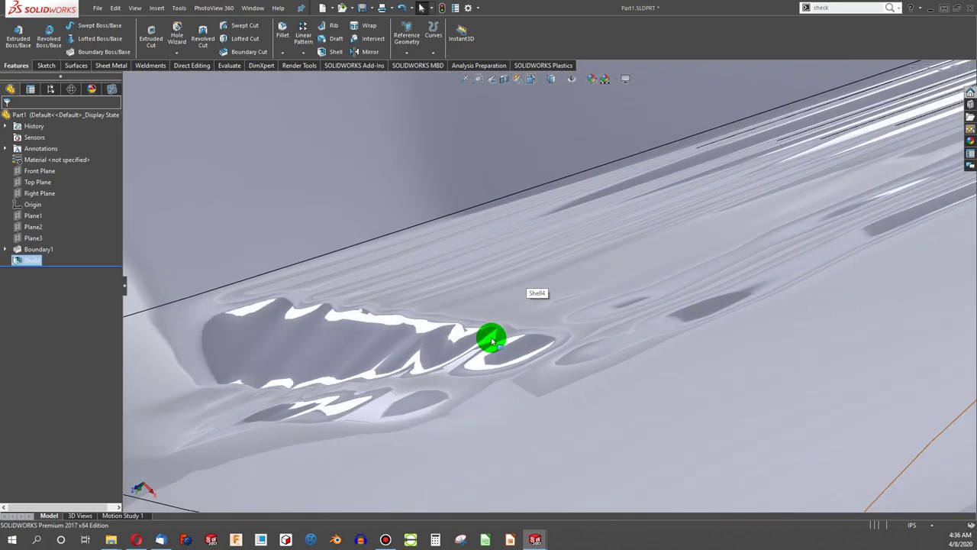
middle_drag(491, 340, 309, 179)
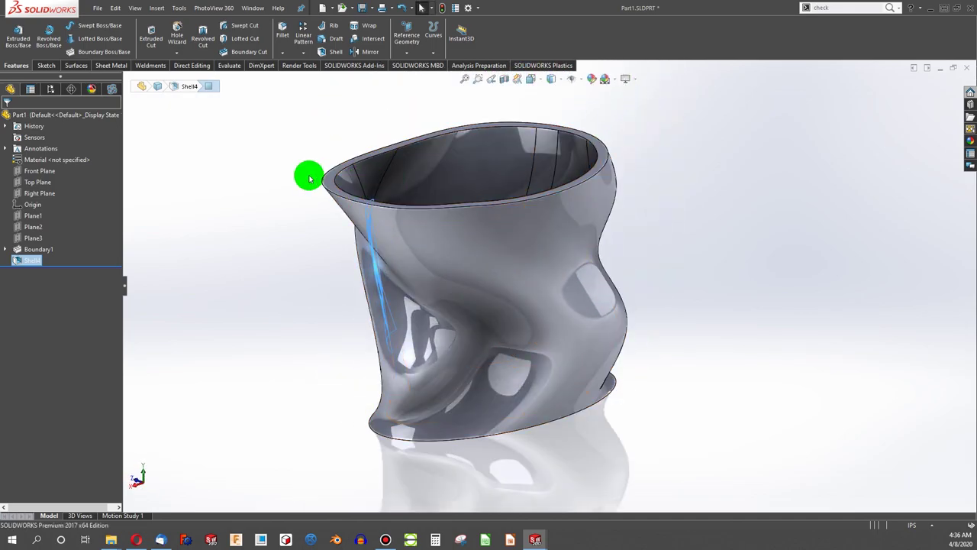
Edit Shell4 to change its thickness to 0.01in, then orbit the hollow vase.
click(293, 178)
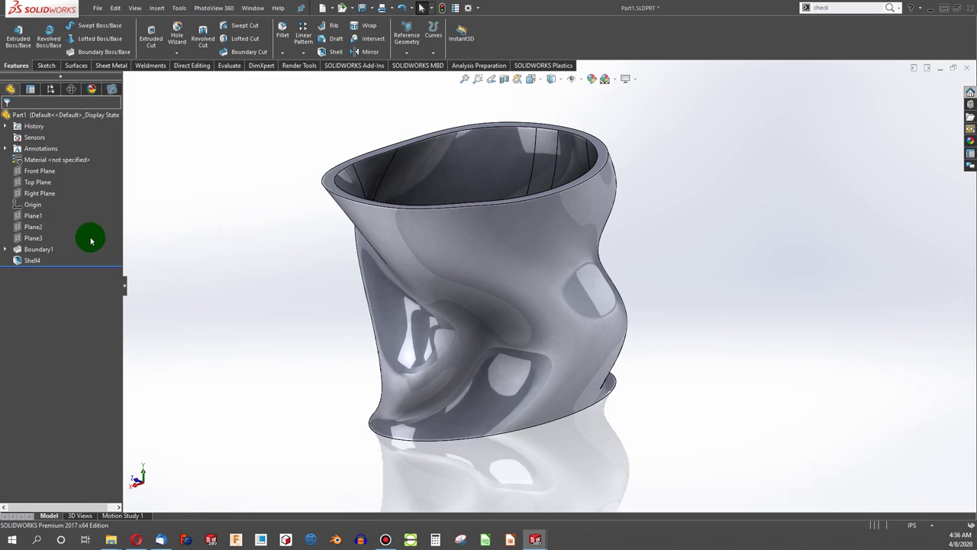
right_click(36, 262)
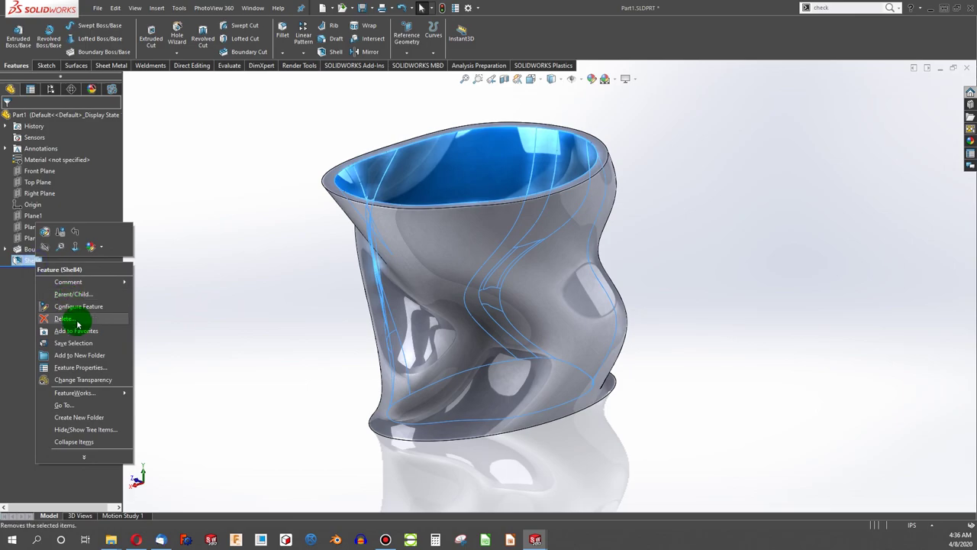
click(45, 231)
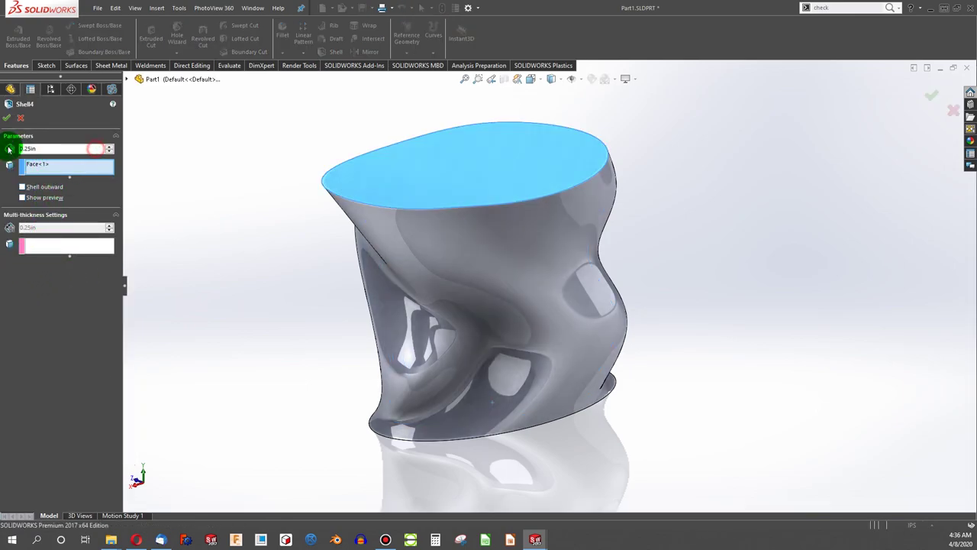
key(BackSpace)
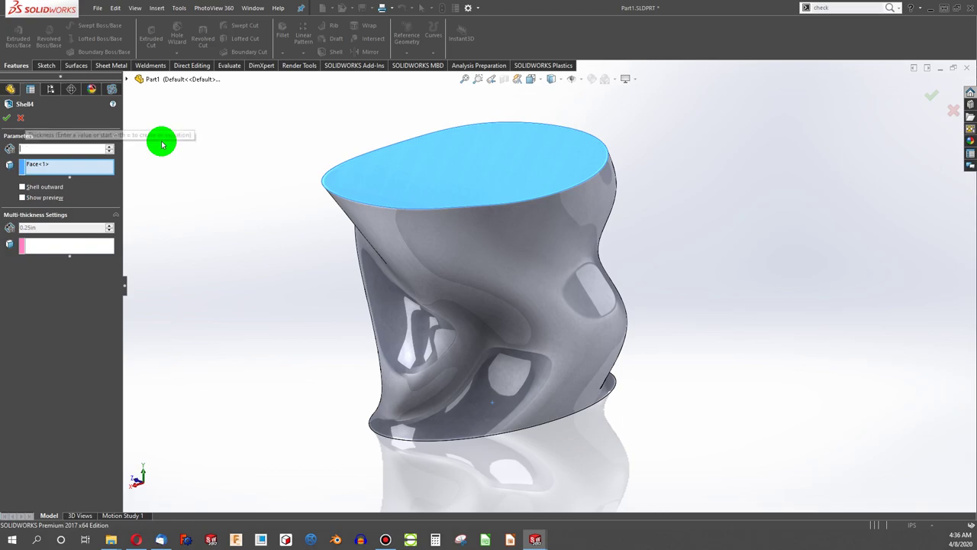
text(01)
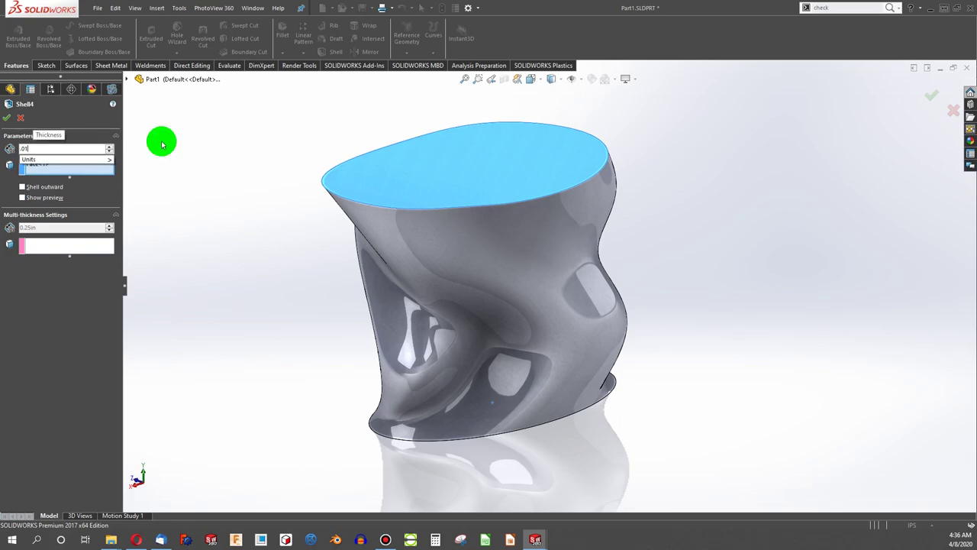
text(.01)
key(Return)
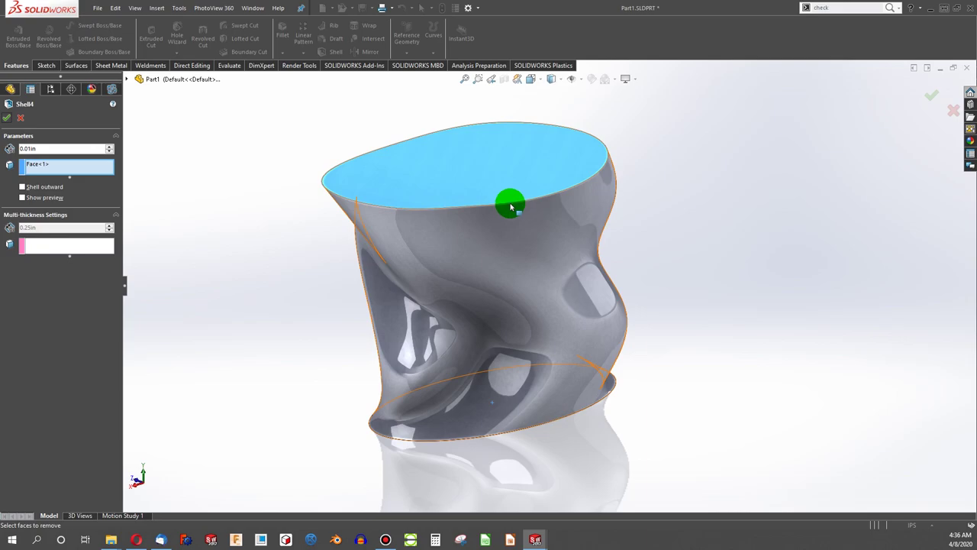
click(12, 123)
mouse_move(532, 236)
middle_down()
mouse_move(524, 184)
mouse_move(524, 404)
mouse_move(500, 480)
mouse_move(449, 410)
mouse_move(460, 313)
mouse_move(534, 245)
mouse_move(526, 212)
mouse_move(453, 132)
mouse_move(301, 120)
mouse_move(697, 218)
mouse_move(491, 295)
mouse_move(402, 377)
mouse_move(473, 360)
middle_up()
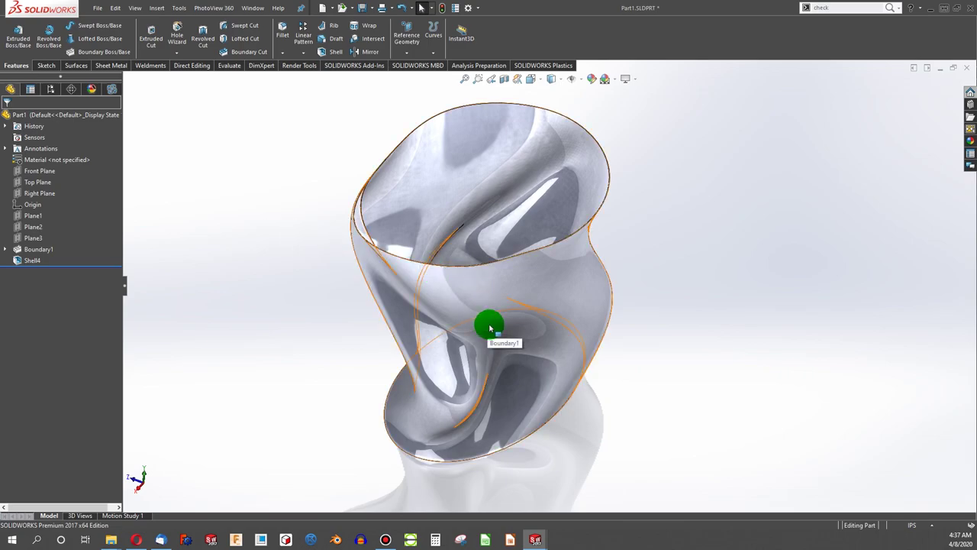
Switch to the Part2 window and inspect the shelled S-shaped extrusion, selecting its outer wall.
click(534, 533)
click(489, 483)
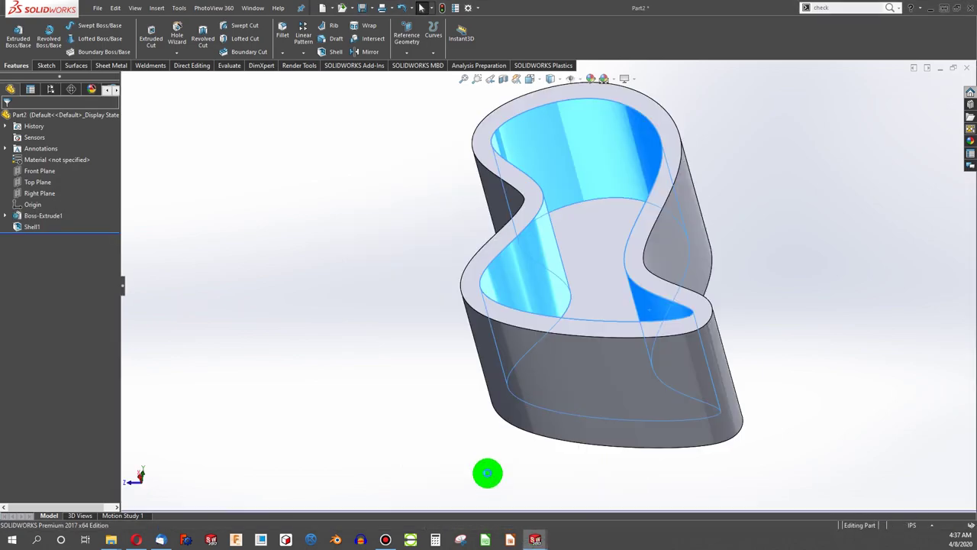
middle_drag(635, 279, 595, 275)
scroll(610, 279, down, 3)
scroll(633, 284, up, 3)
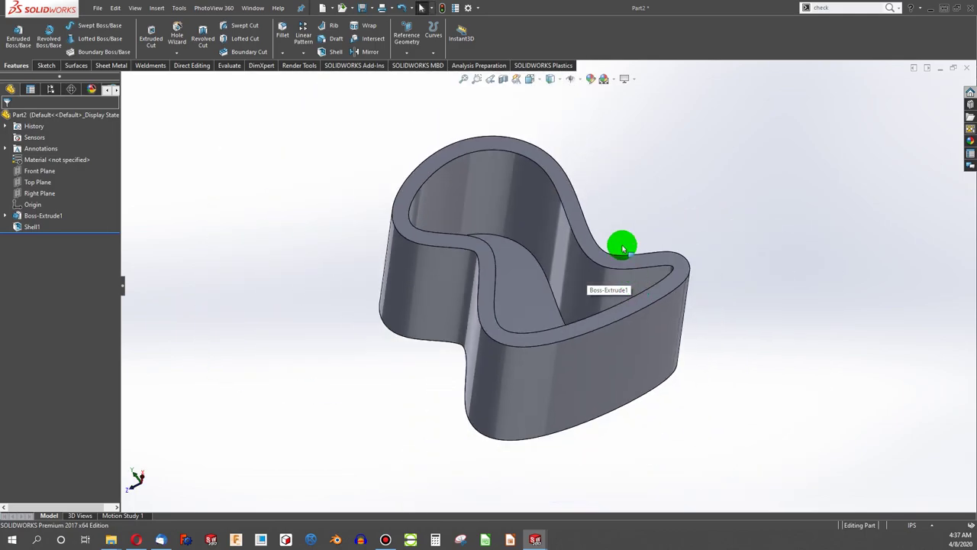
scroll(621, 247, down, 3)
click(331, 311)
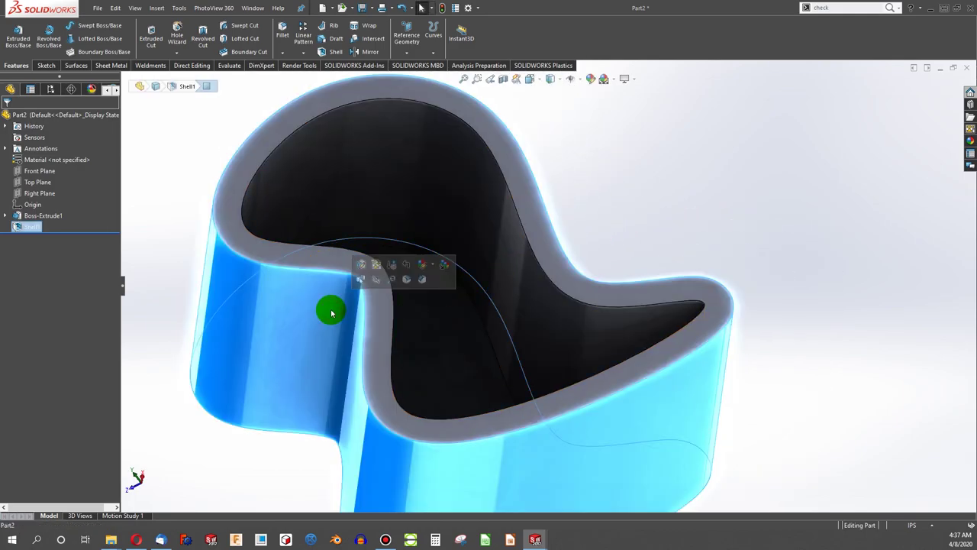
scroll(343, 307, up, 2)
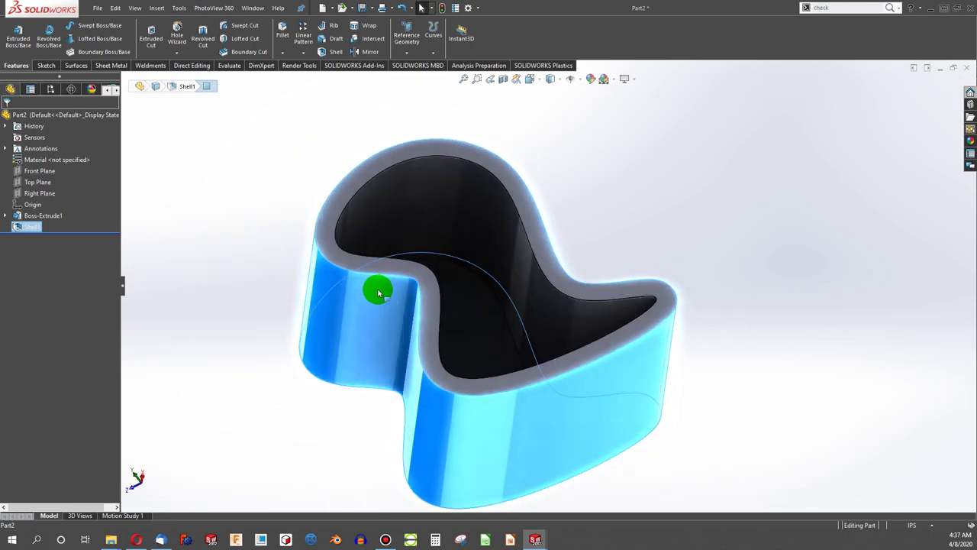
Start a 0.05in Offset Surface on Part2's wall face and inspect the preview close up.
click(85, 67)
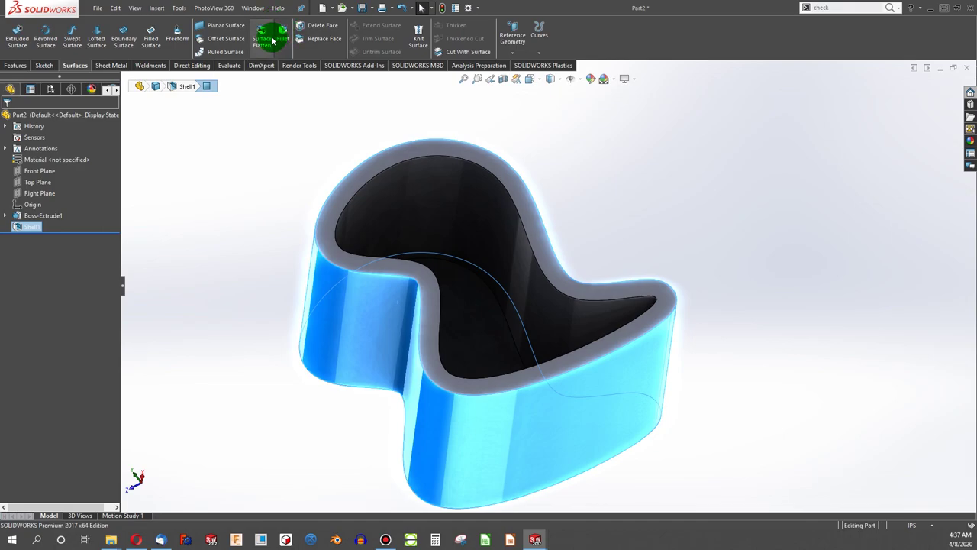
click(219, 40)
click(438, 316)
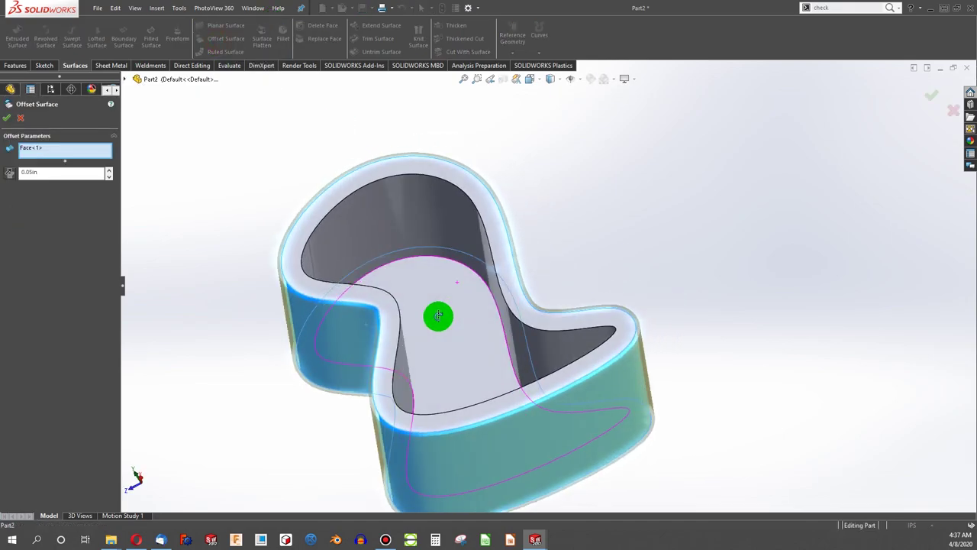
middle_drag(438, 316, 356, 308)
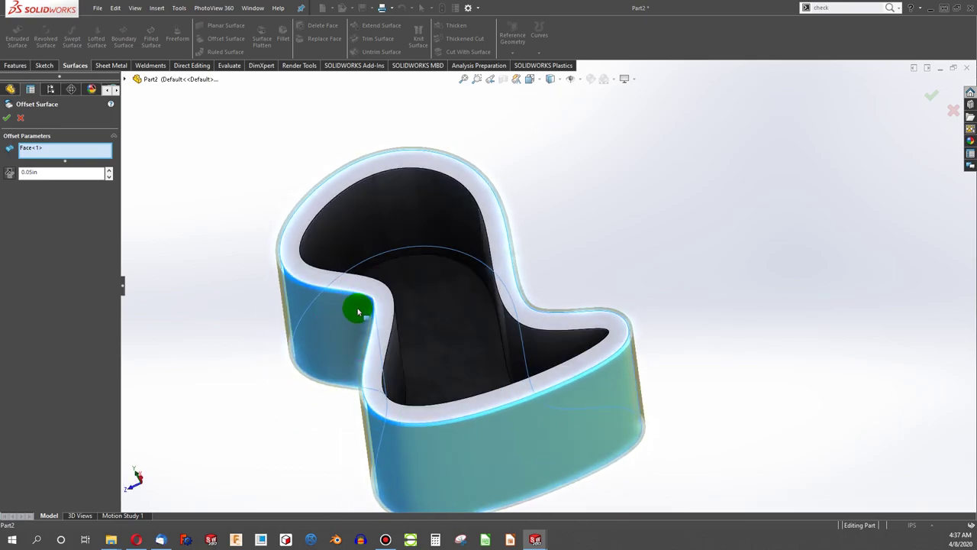
scroll(355, 301, down, 8)
scroll(489, 254, down, 3)
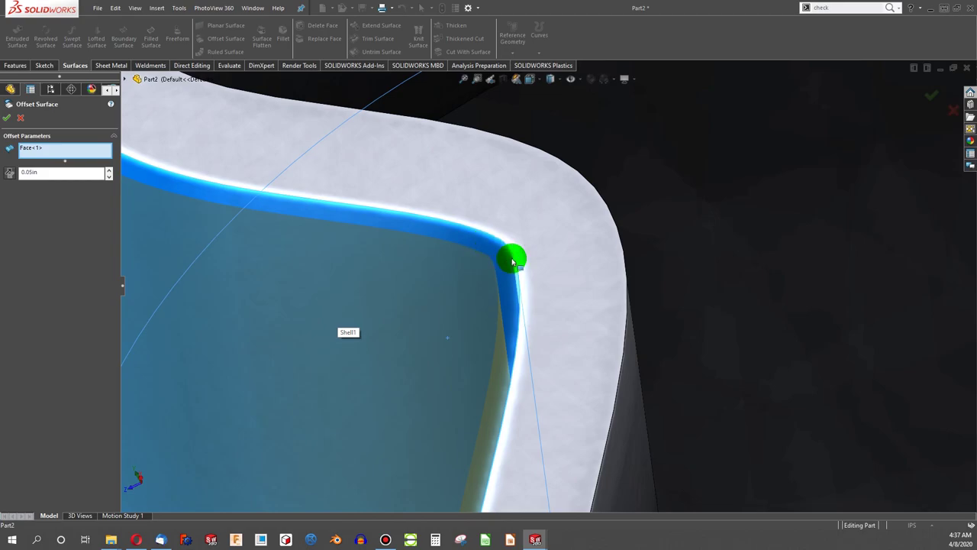
mouse_move(512, 262)
middle_down()
mouse_move(524, 321)
mouse_move(515, 347)
mouse_move(518, 272)
middle_up()
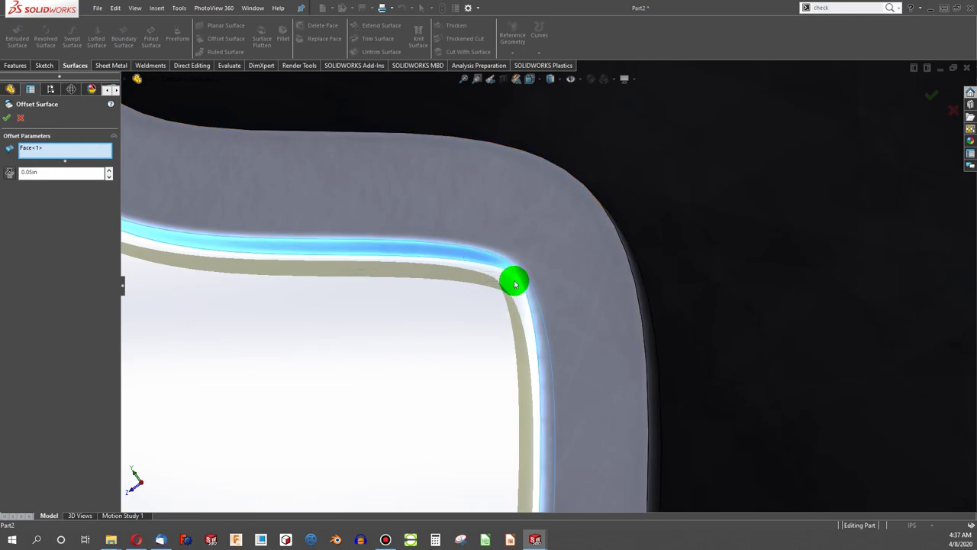
scroll(465, 259, down, 2)
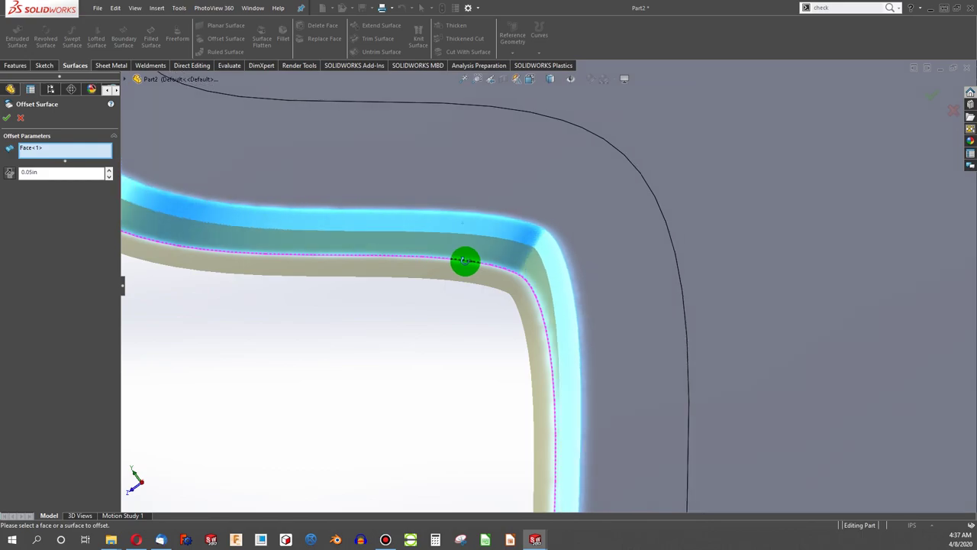
scroll(464, 262, up, 2)
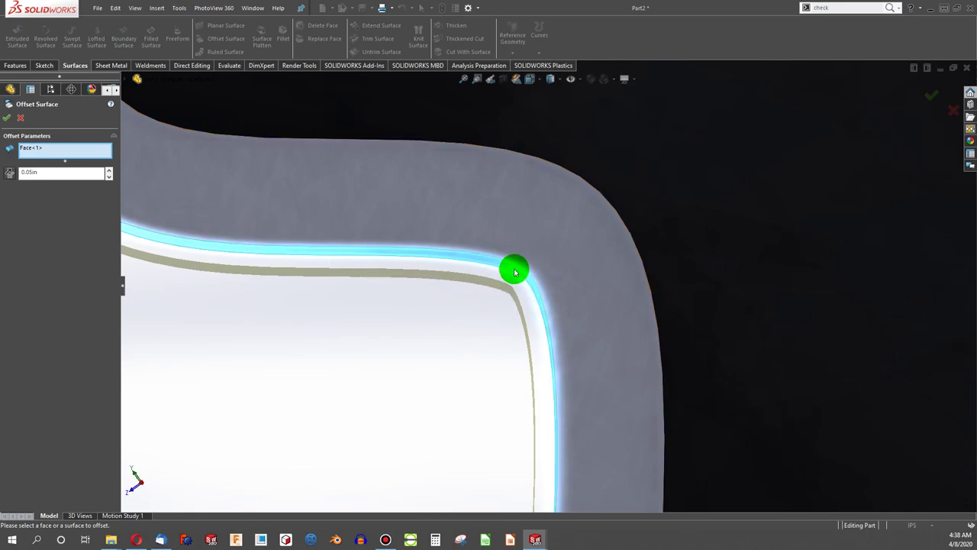
Raise the offset distance step by step from 0.15in to 0.65in.
click(109, 170)
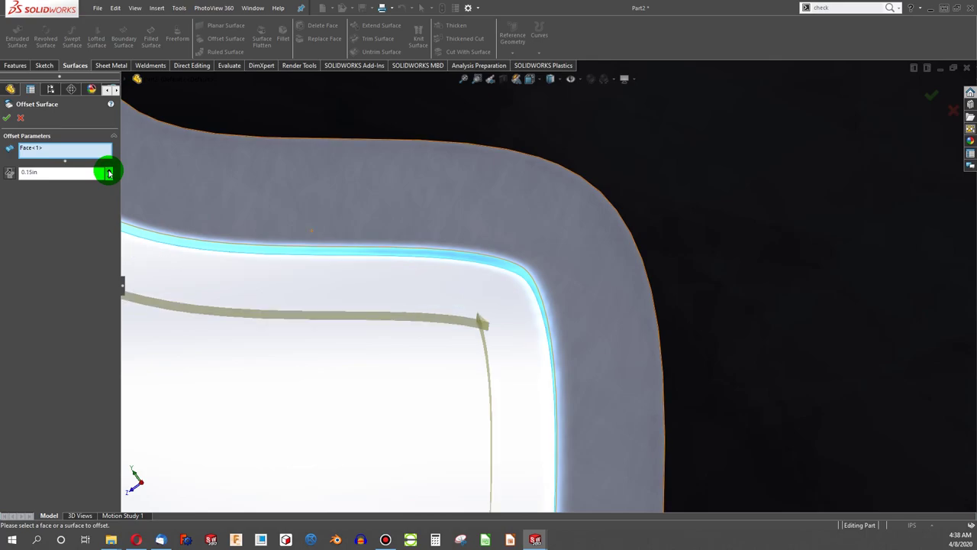
scroll(478, 328, down, 5)
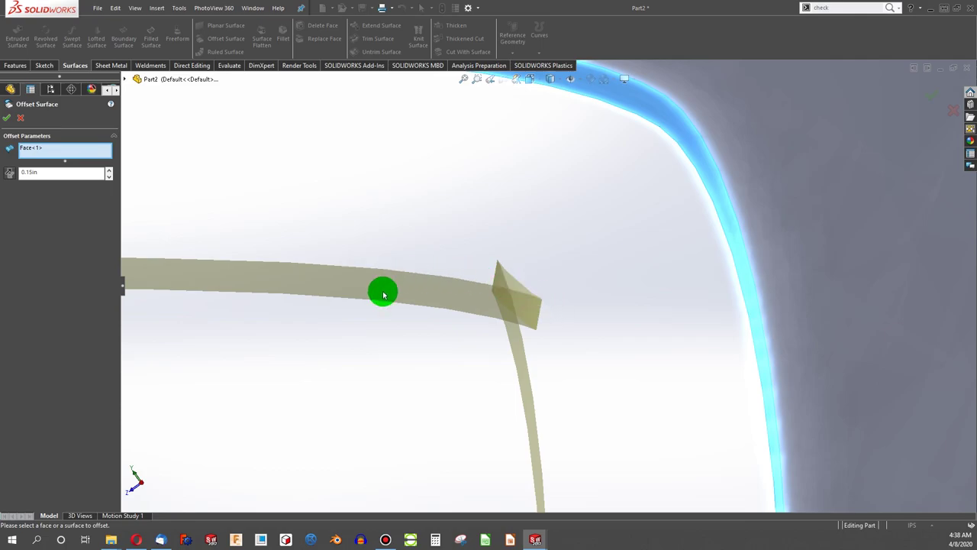
scroll(383, 294, up, 4)
click(108, 171)
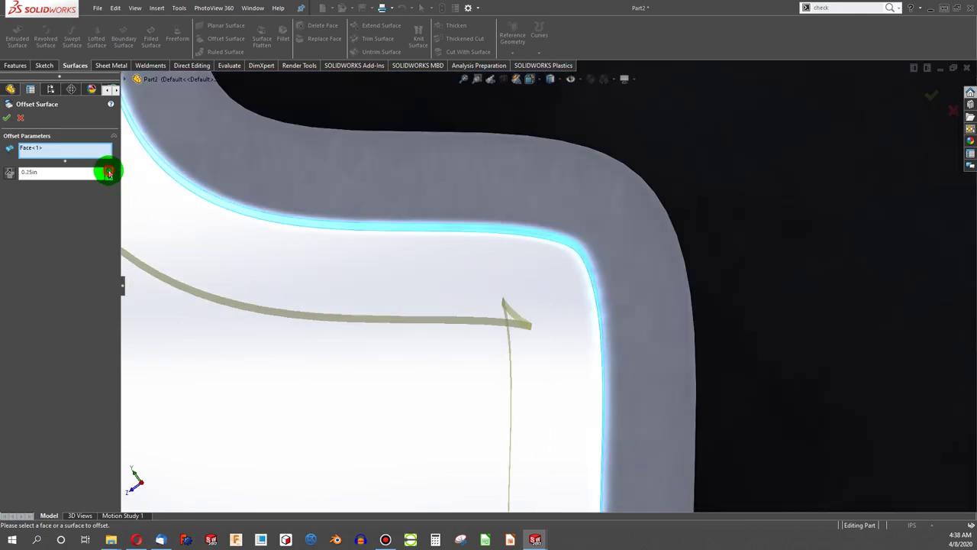
click(109, 170)
click(108, 170)
click(108, 170)
click(109, 173)
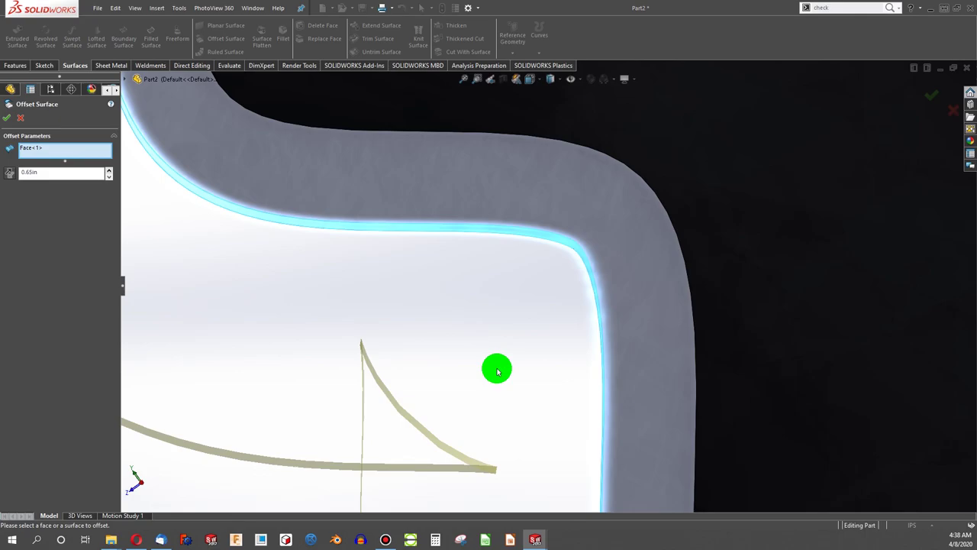
scroll(498, 368, up, 8)
scroll(686, 303, up, 2)
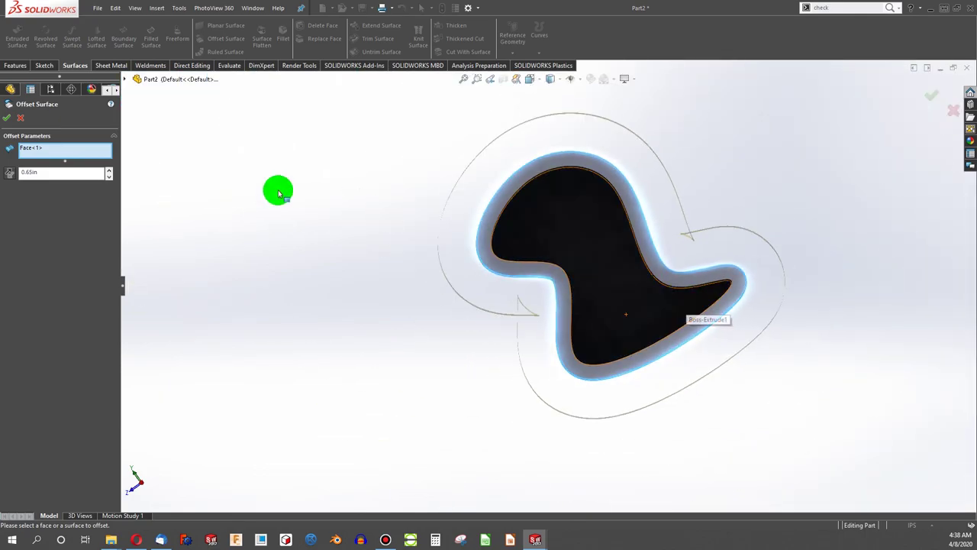
Push the offset distance up to 2.75in, then bring it back down.
click(107, 170)
click(107, 170)
click(108, 170)
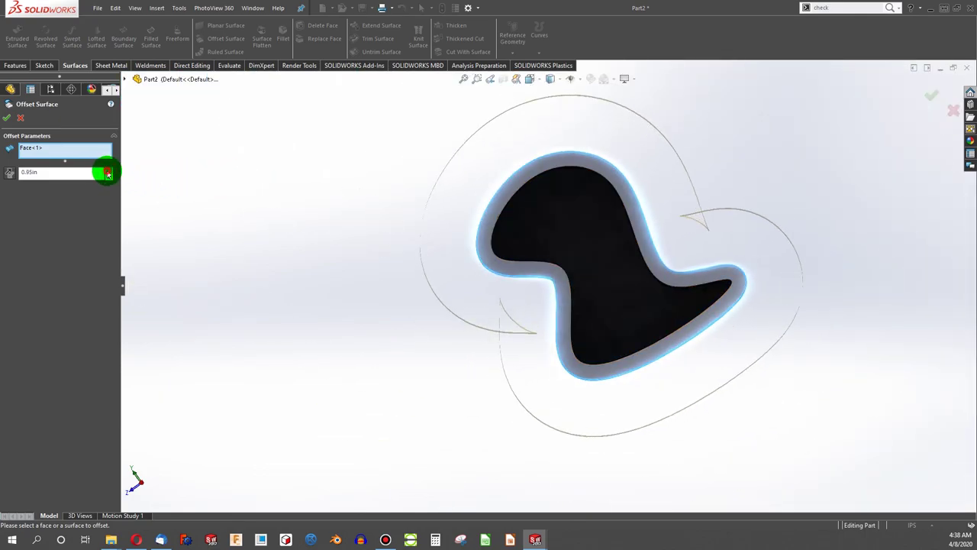
click(107, 170)
click(108, 171)
click(108, 170)
drag(107, 173, 397, 326)
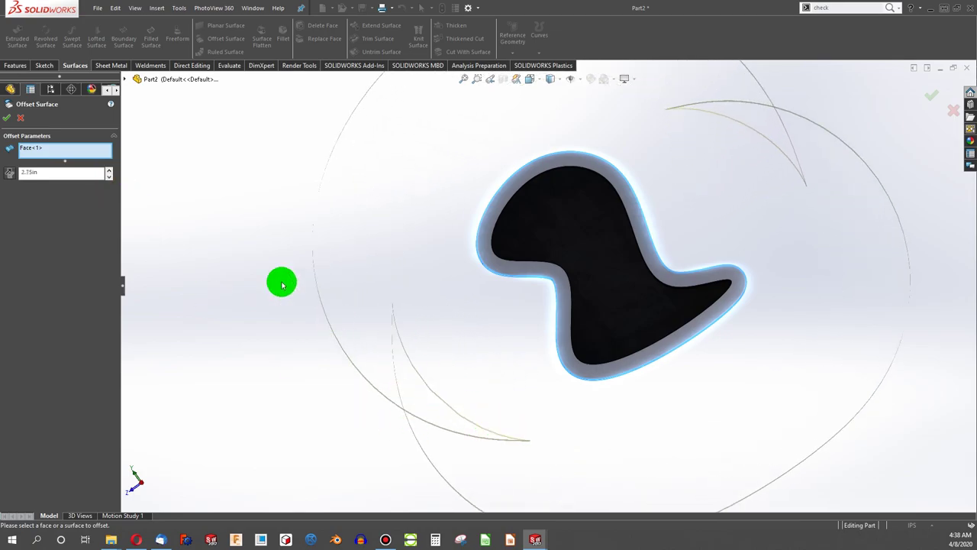
drag(107, 176, 107, 173)
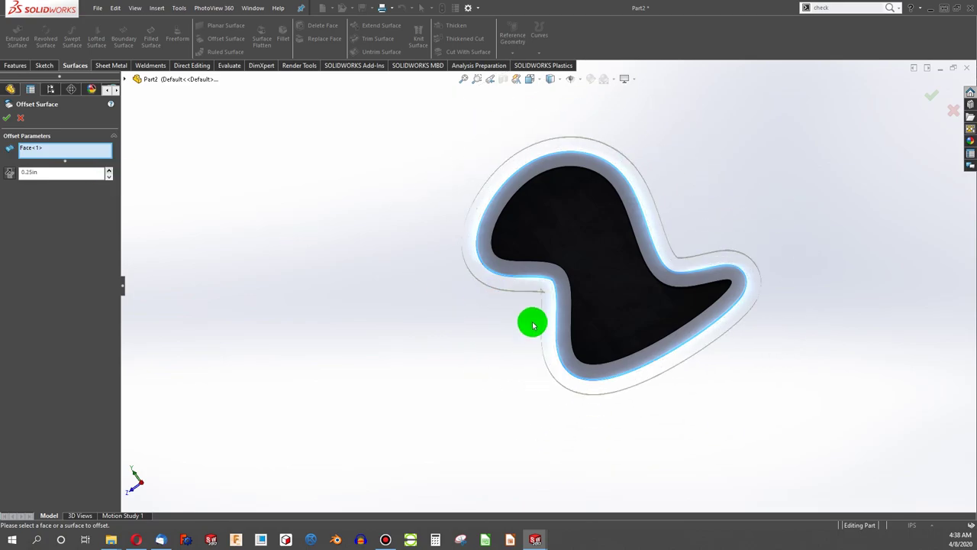
Inspect the 0.25in offset preview from several angles, then cancel it without creating it.
scroll(553, 294, down, 8)
middle_drag(536, 327, 604, 305)
scroll(539, 313, up, 10)
scroll(646, 236, down, 5)
middle_drag(646, 236, 506, 240)
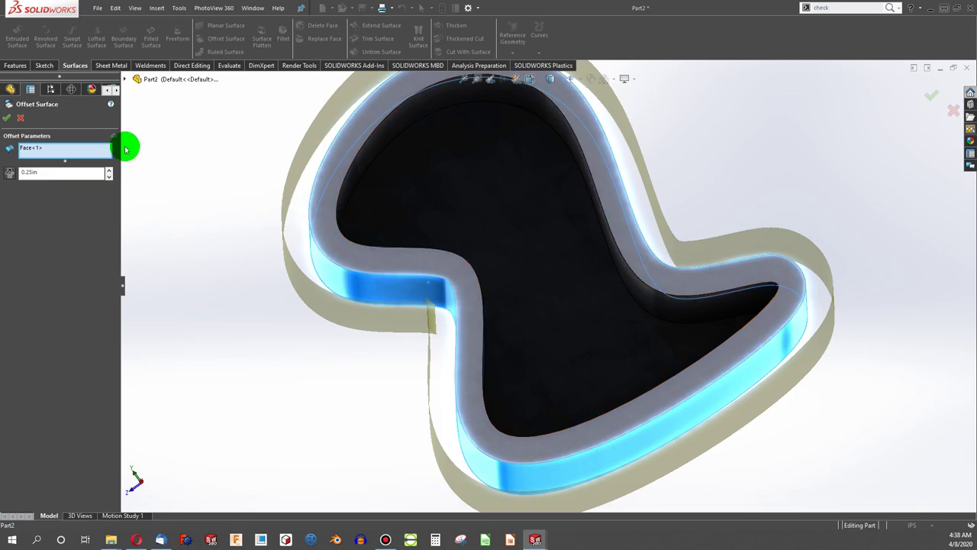
click(22, 118)
click(423, 331)
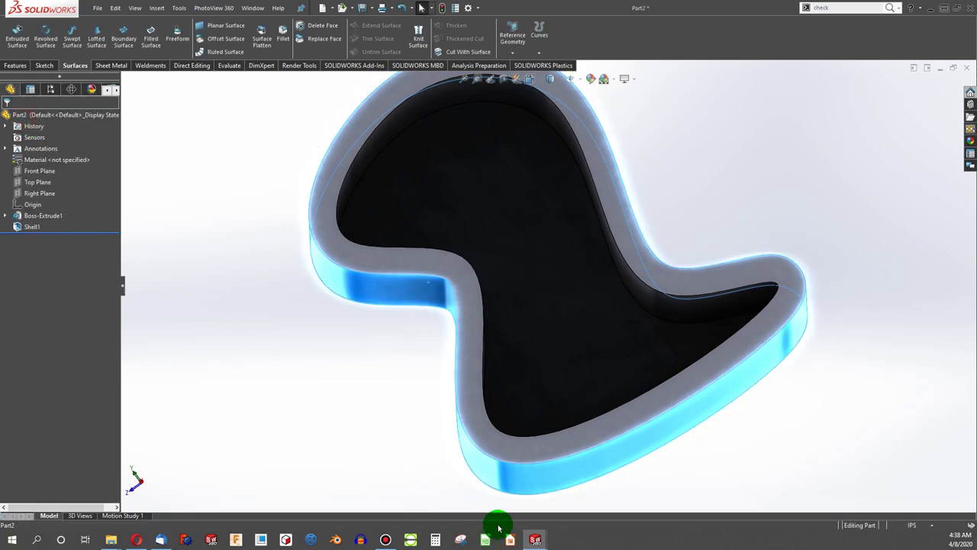
Switch to the Part1 vase document and orbit it.
mouse_move(533, 538)
click(585, 505)
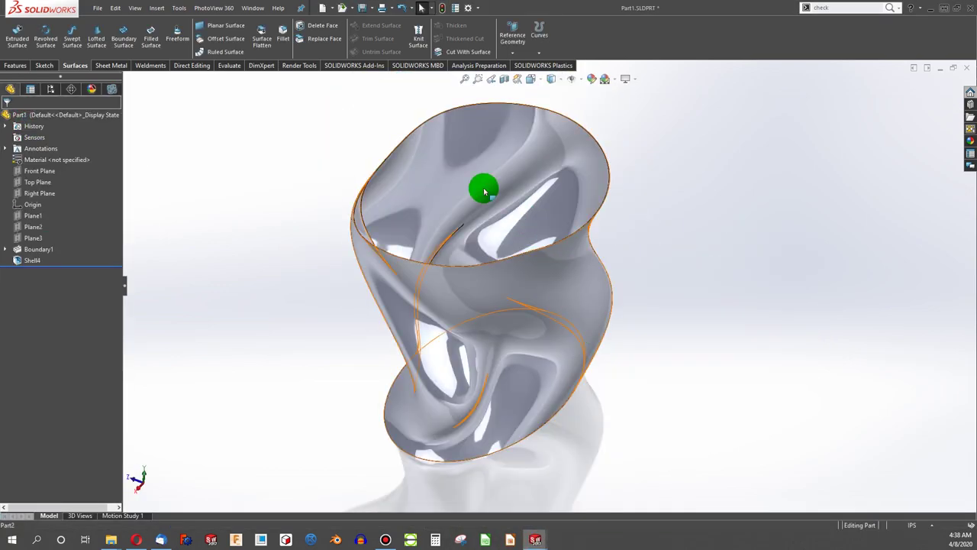
mouse_move(484, 192)
middle_down()
mouse_move(465, 290)
mouse_move(469, 399)
mouse_move(458, 229)
middle_up()
Delete the Shell4 feature so the vase is a solid Boundary1 body, then view its top.
click(47, 250)
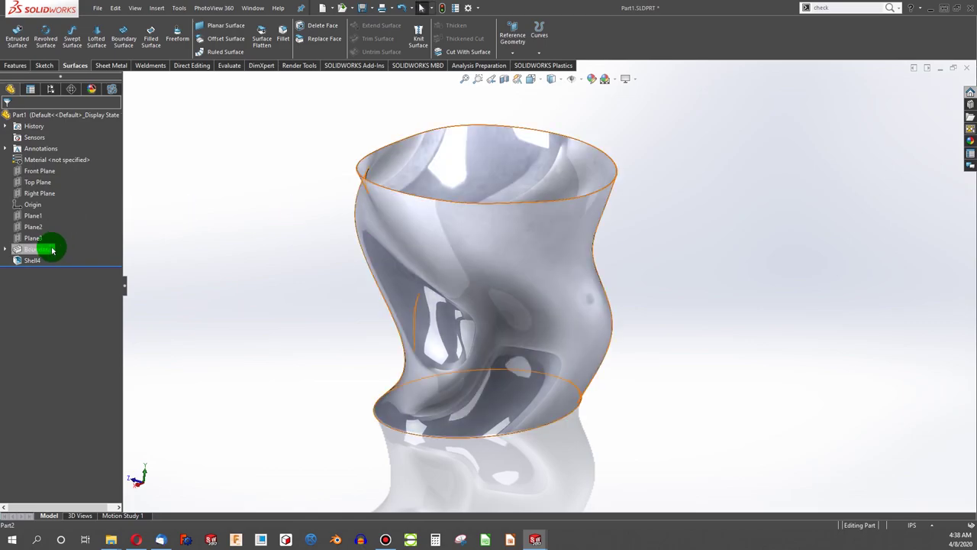
click(33, 262)
right_click(31, 262)
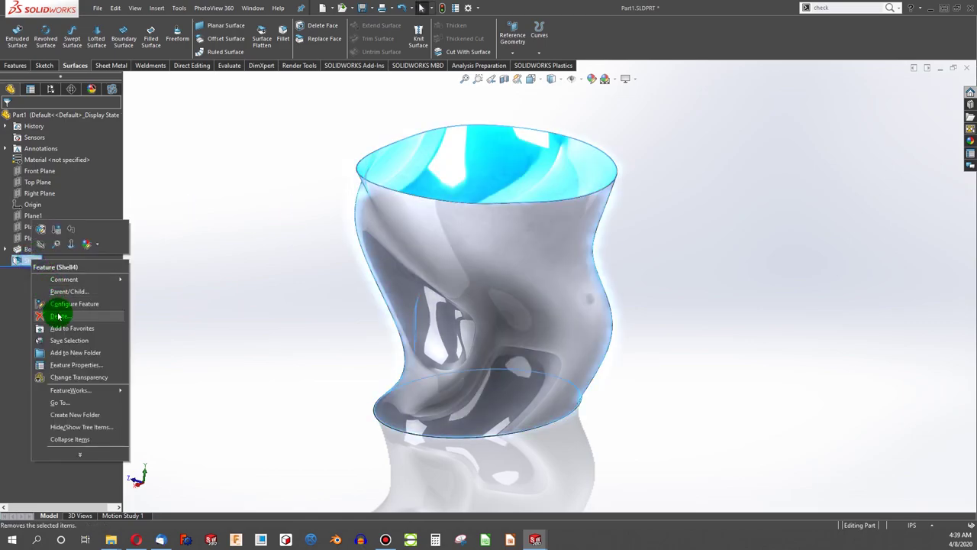
click(59, 312)
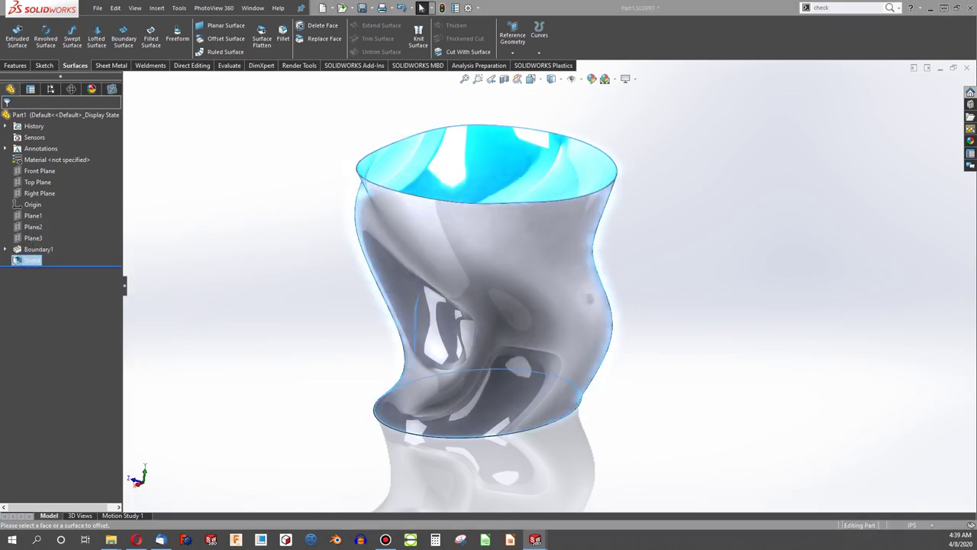
key(ctrl+z)
scroll(497, 181, down, 3)
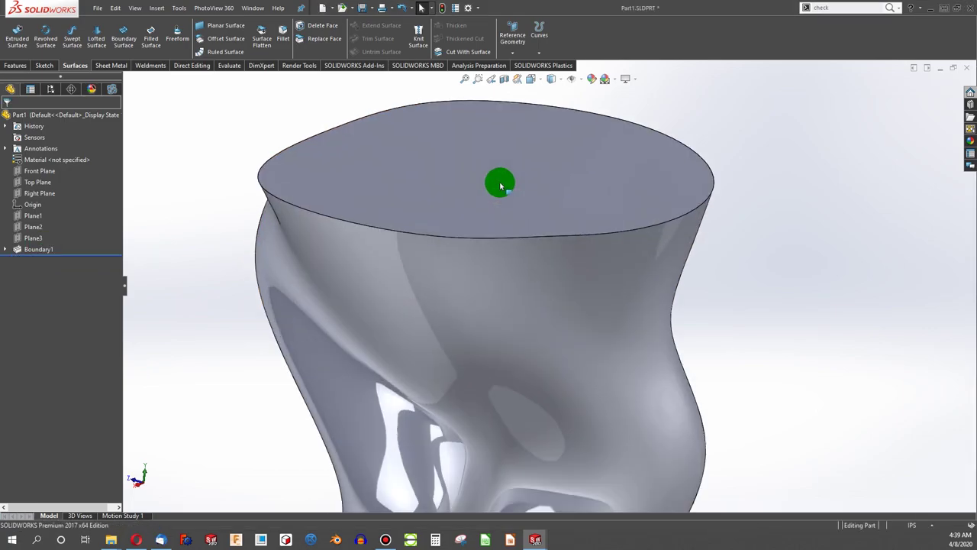
scroll(486, 220, up, 3)
scroll(487, 219, up, 2)
middle_drag(480, 262, 546, 331)
scroll(541, 397, down, 3)
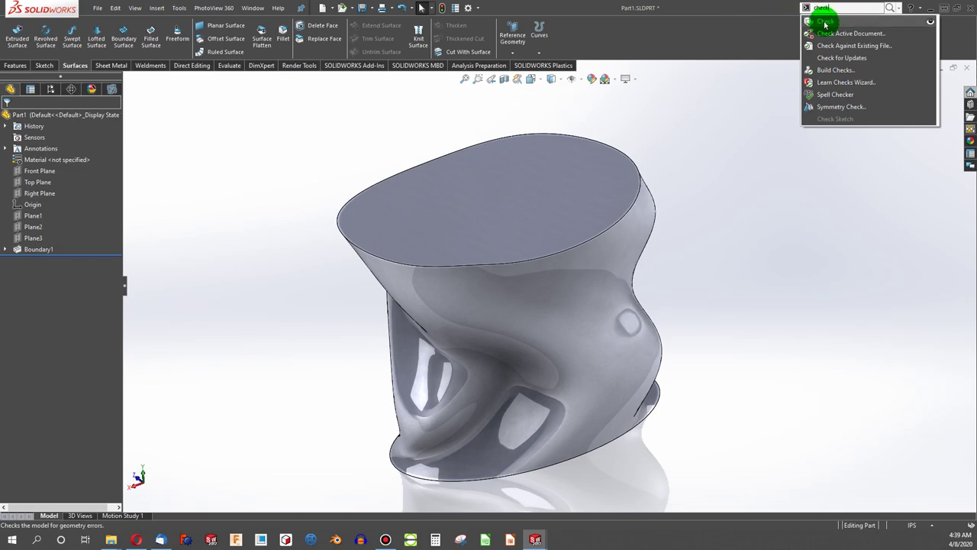
Run Check Entity on the vase and locate the face with the 0.181799 in minimum curvature radius.
click(824, 23)
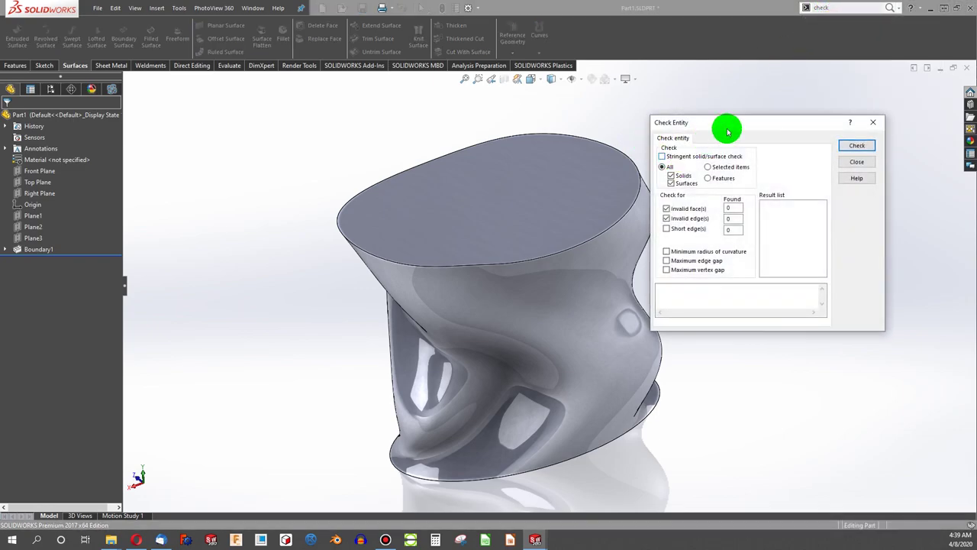
drag(729, 124, 136, 127)
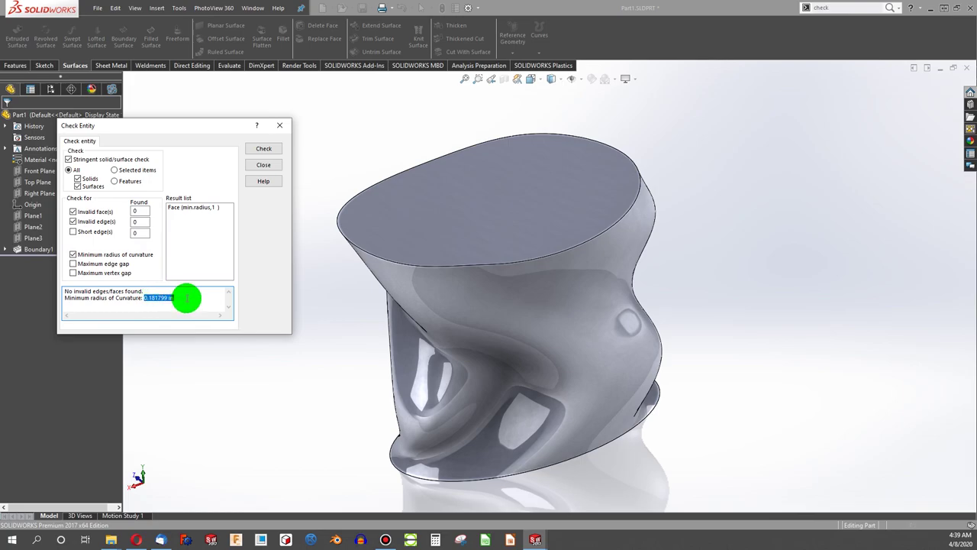
click(187, 208)
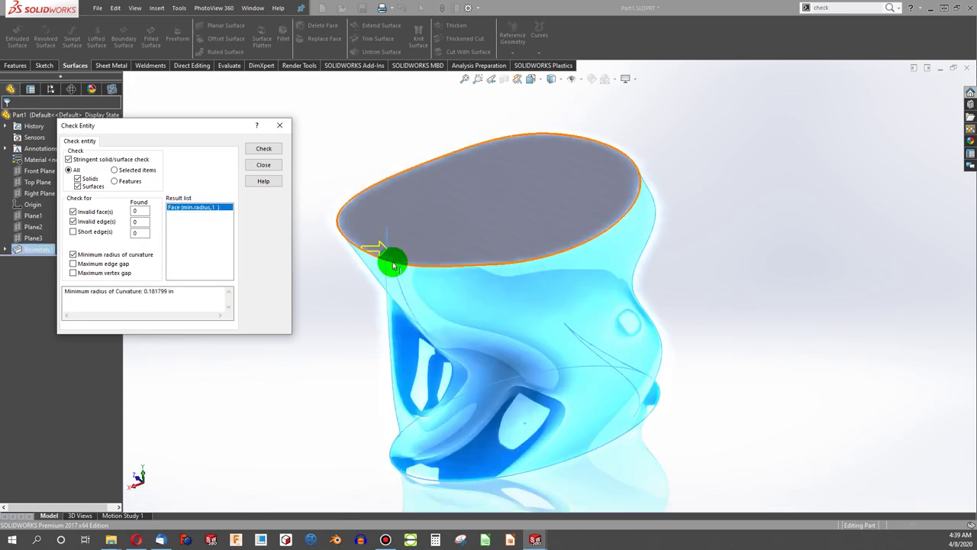
scroll(381, 264, down, 3)
scroll(452, 277, down, 5)
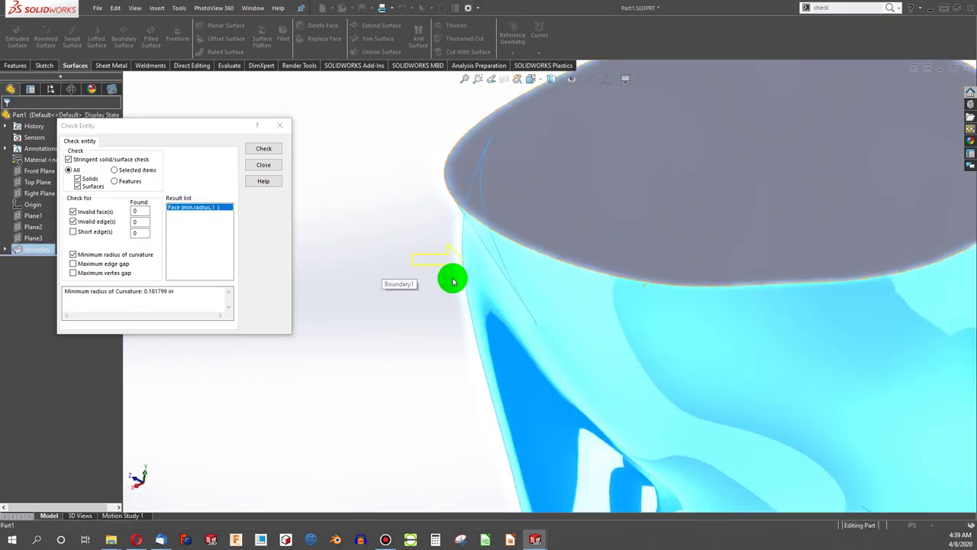
Inspect the minimum-radius spot, close the check, and select the vase's top face.
middle_drag(499, 265, 601, 468)
key(ctrl+4)
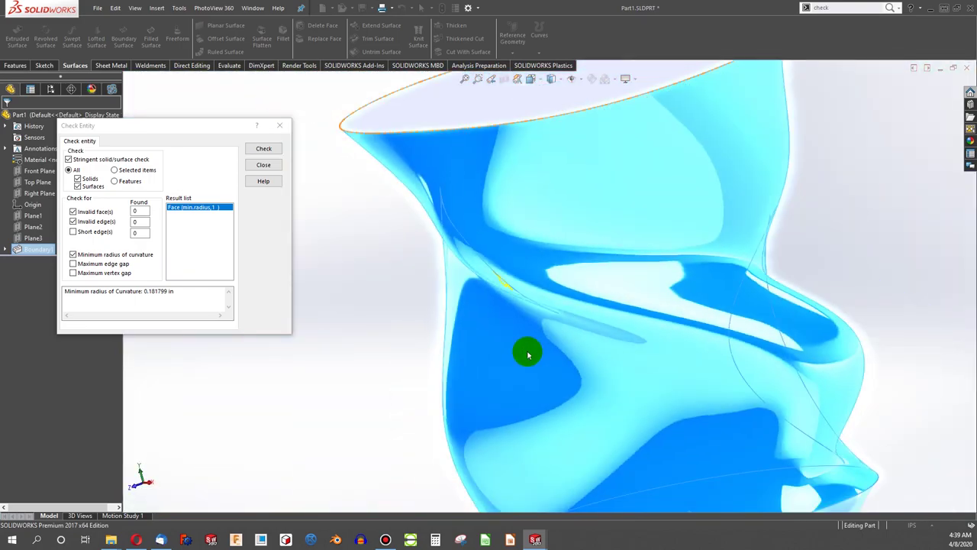
middle_drag(523, 350, 520, 378)
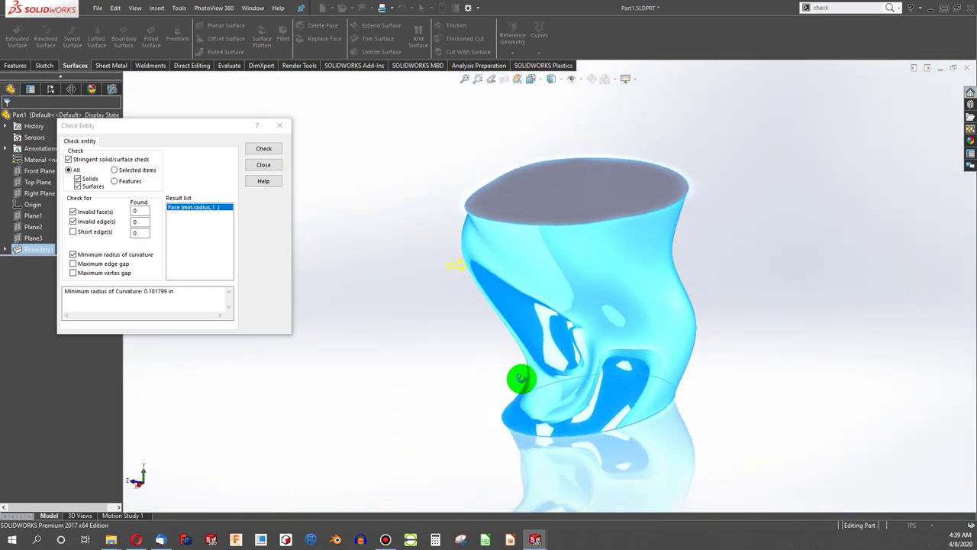
click(258, 165)
middle_drag(451, 227, 588, 200)
click(588, 200)
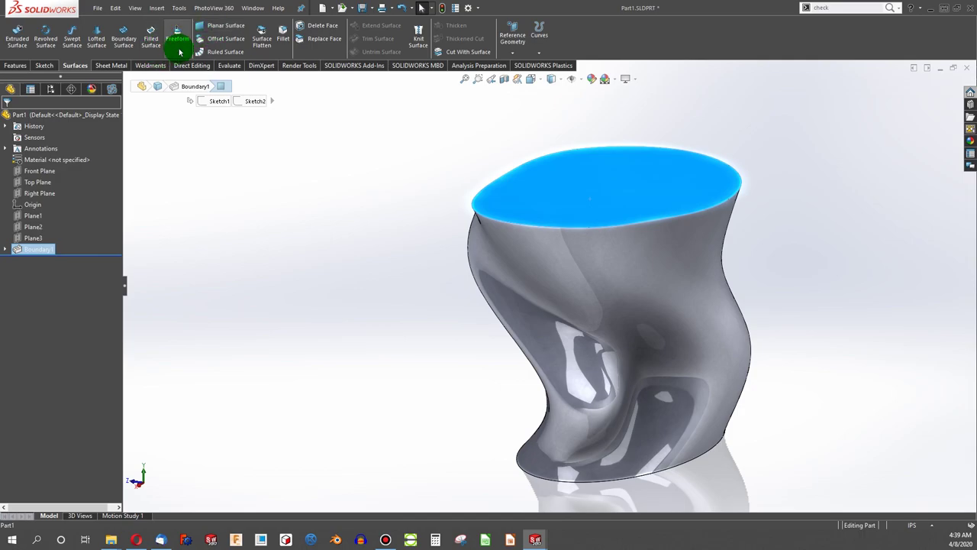
Shell the vase at 0.175in wall thickness with the top face removed.
click(17, 65)
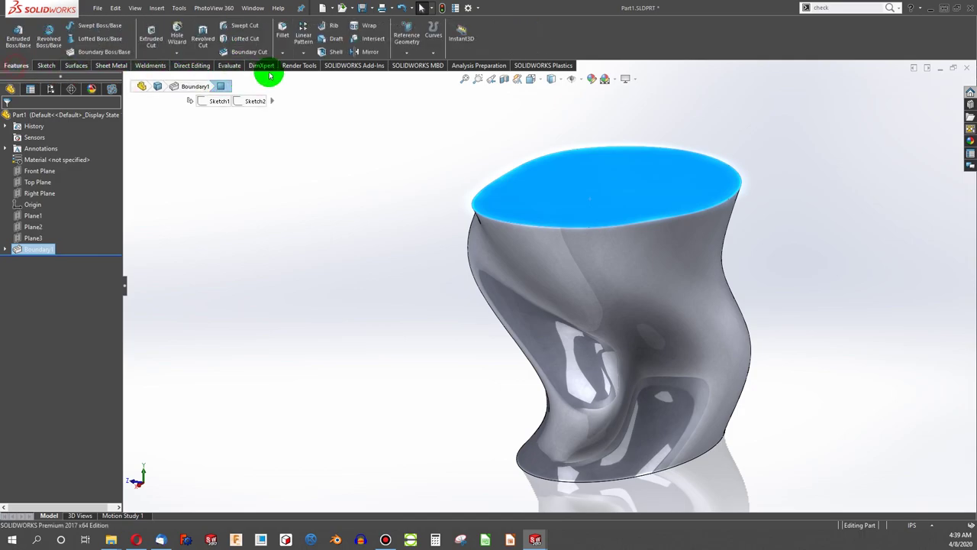
click(333, 51)
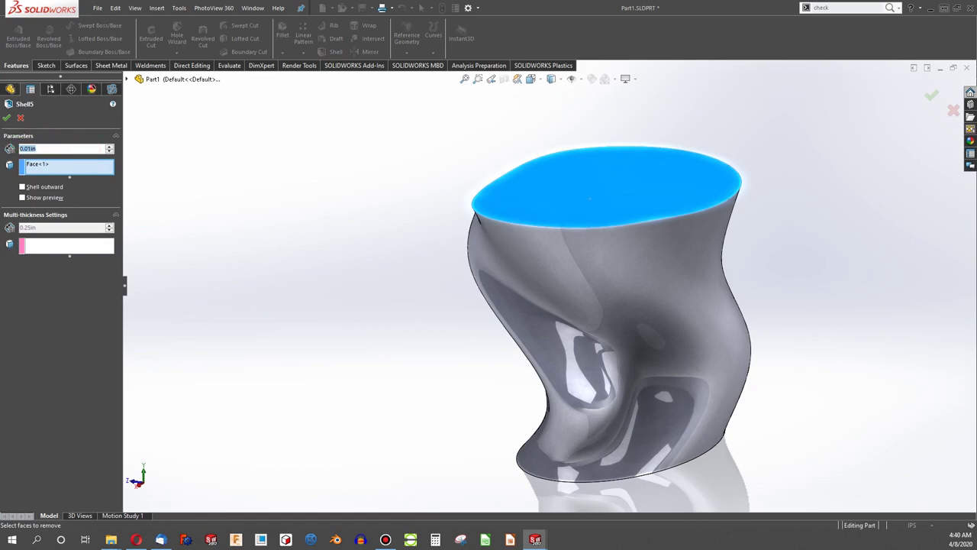
text(175)
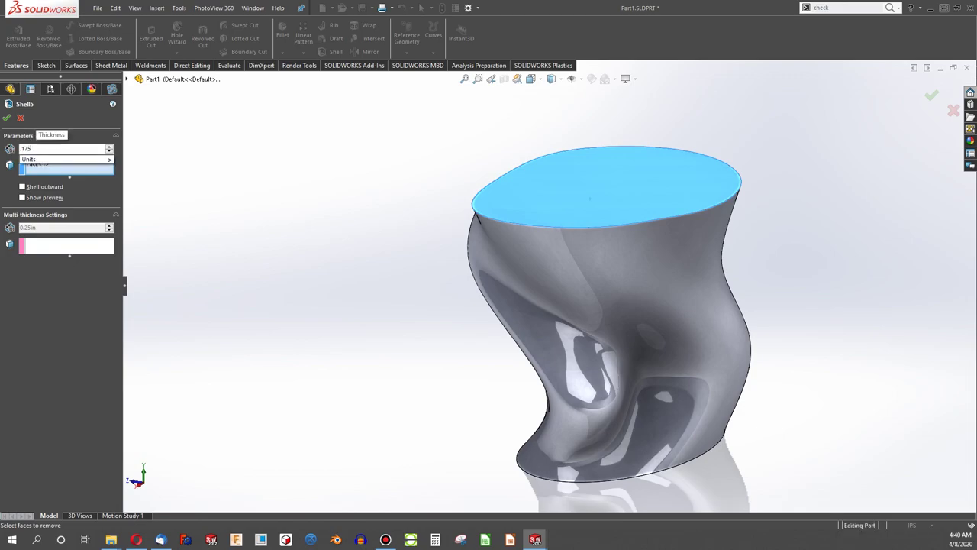
click(266, 265)
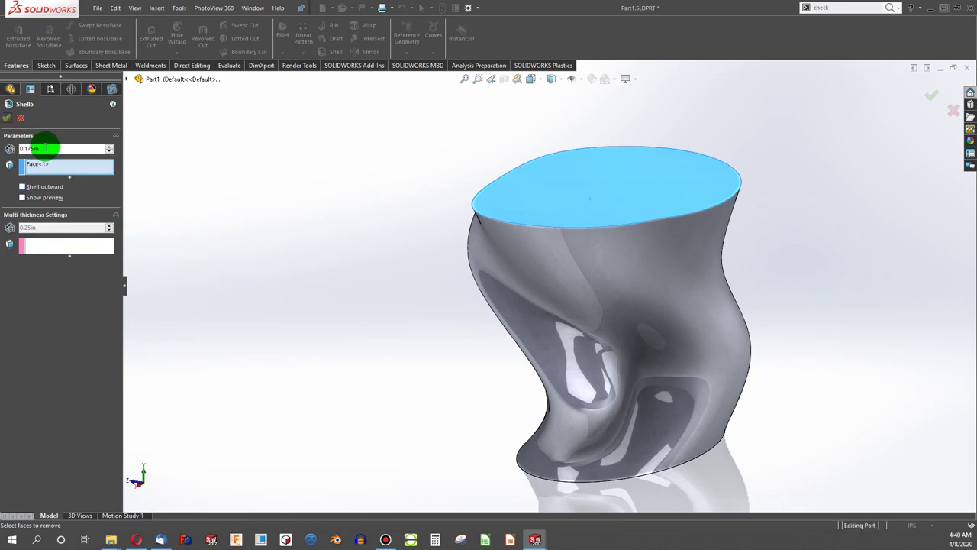
key(Return)
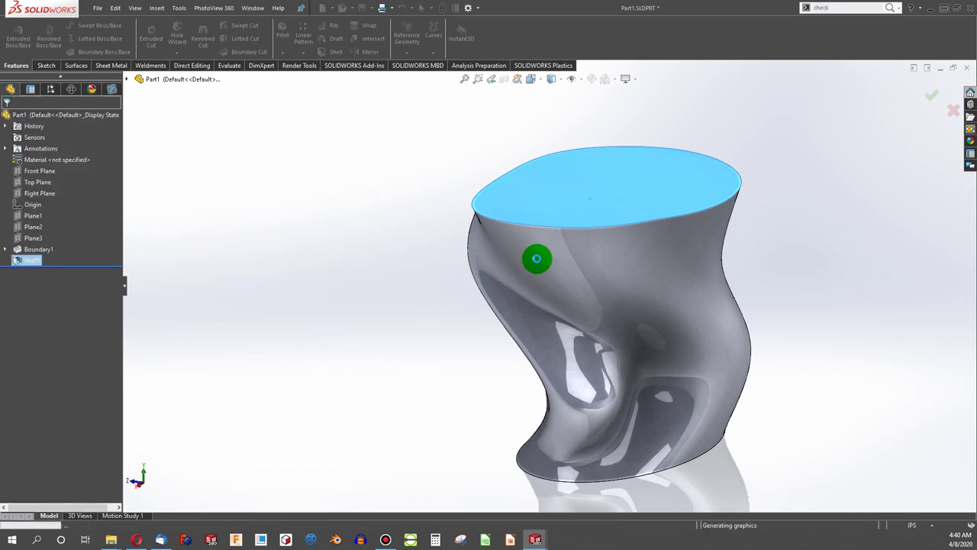
middle_drag(537, 258, 674, 364)
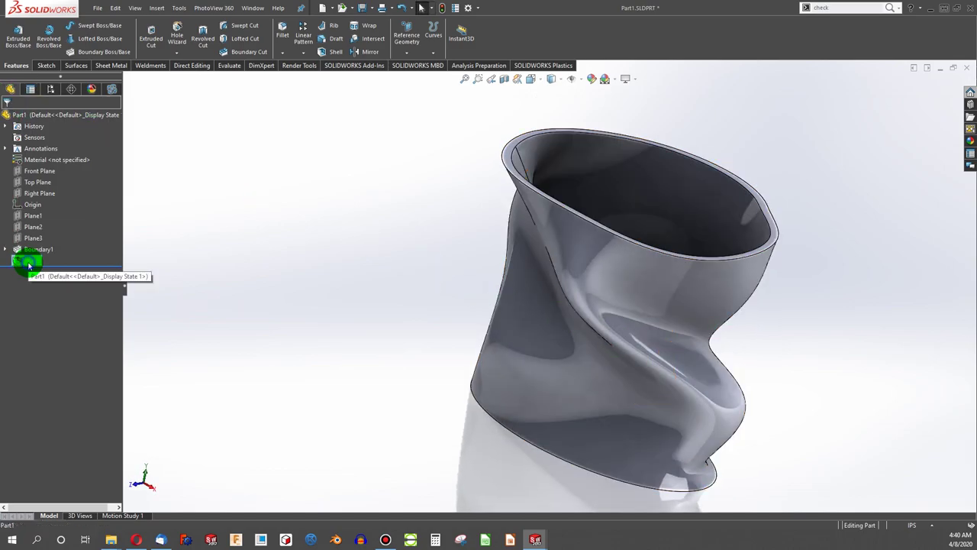
Delete the Shell5 feature so the vase is solid again.
right_click(27, 264)
click(55, 317)
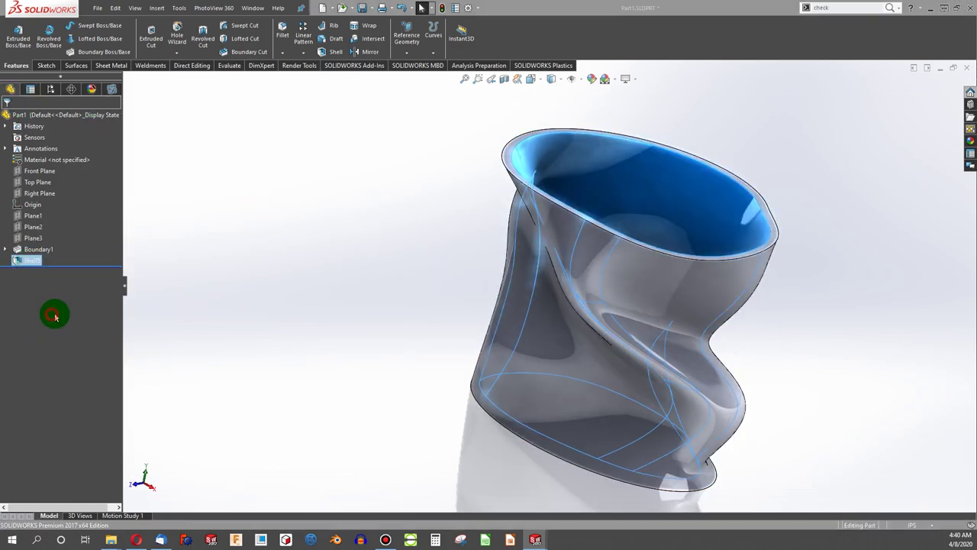
middle_drag(240, 262, 507, 334)
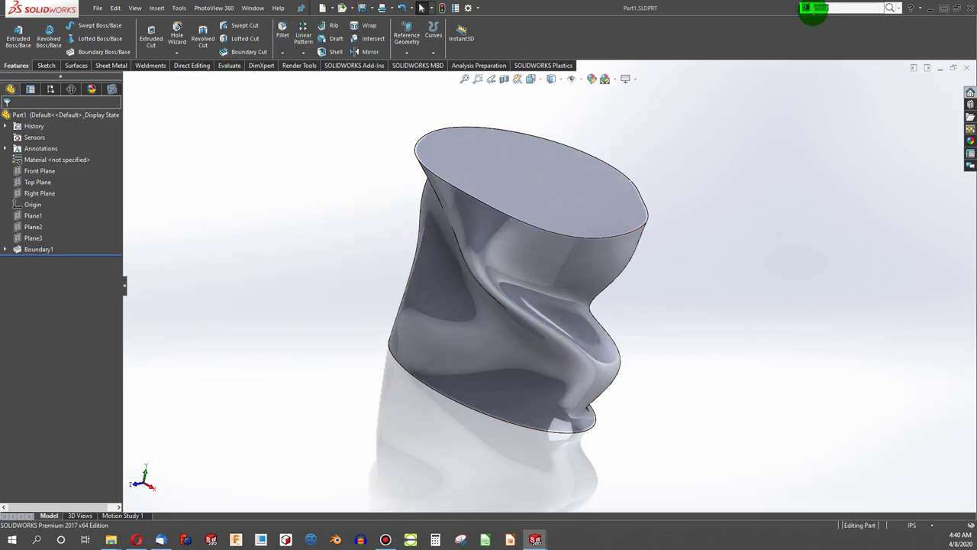
Rerun Check Entity and confirm the 0.181799 in minimum curvature radius.
click(814, 11)
click(829, 23)
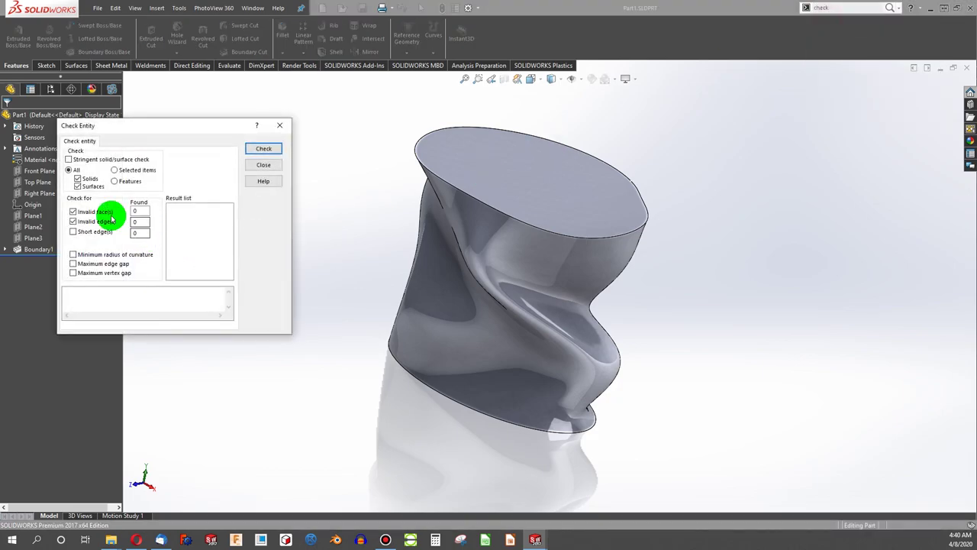
click(268, 148)
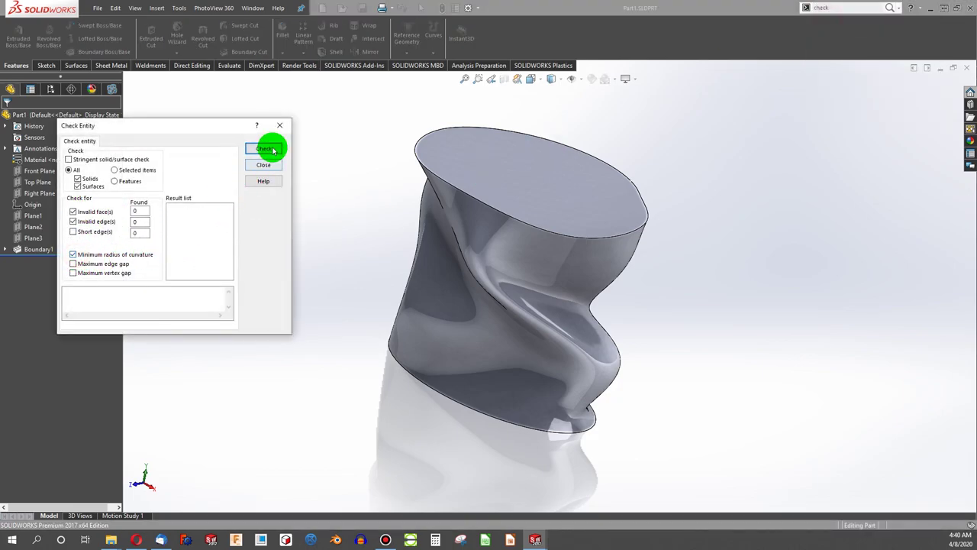
click(191, 208)
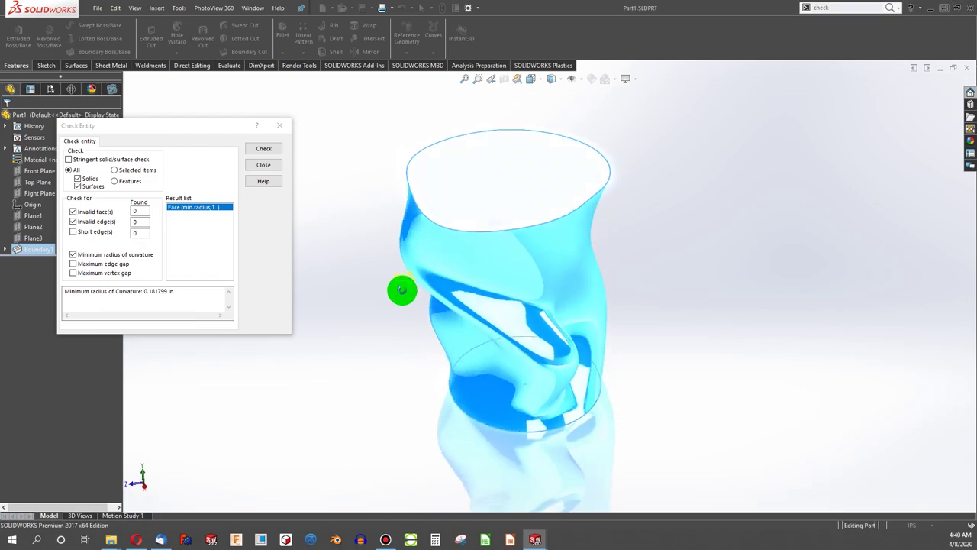
click(254, 165)
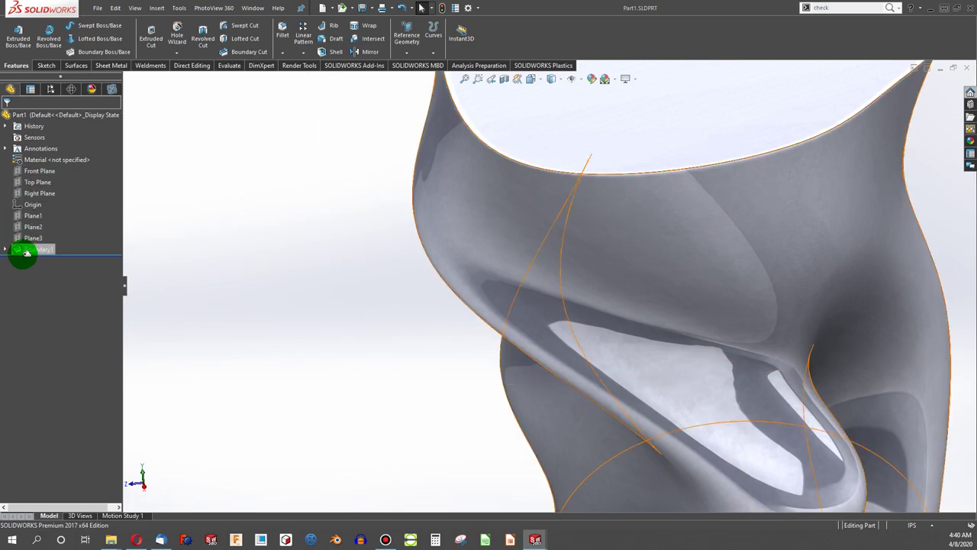
Edit Boundary1's Sketch3 and drag two spline points into a rounder profile, then rebuild the vase.
click(6, 250)
click(50, 282)
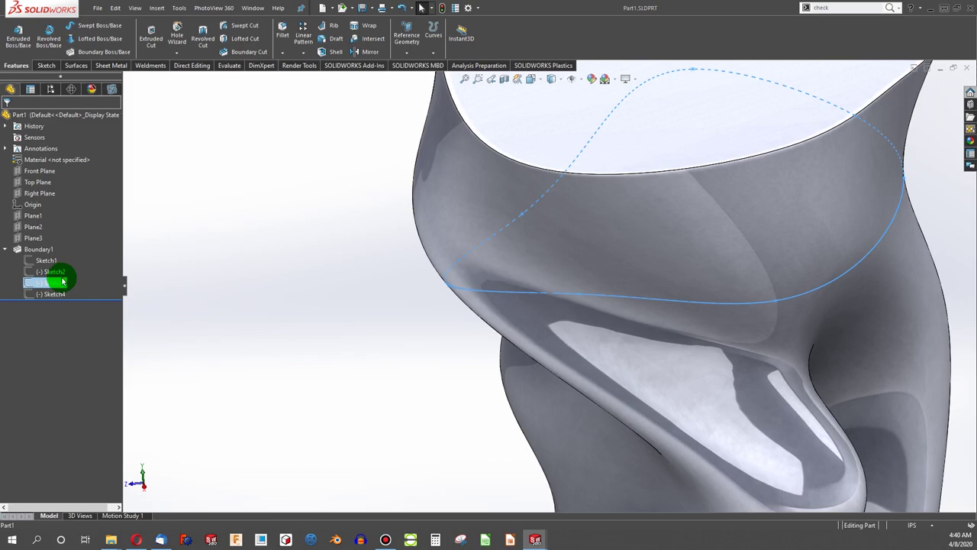
right_click(63, 283)
click(72, 252)
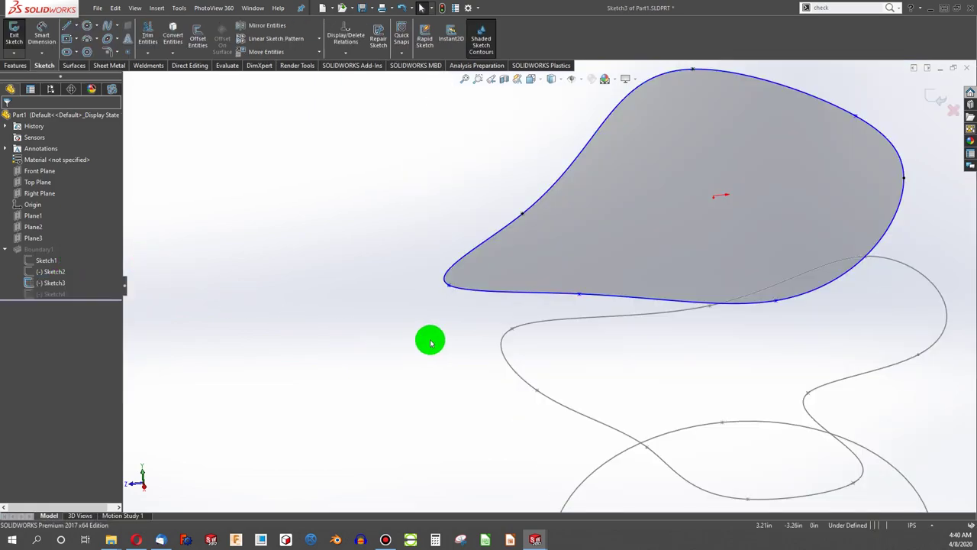
drag(578, 297, 606, 375)
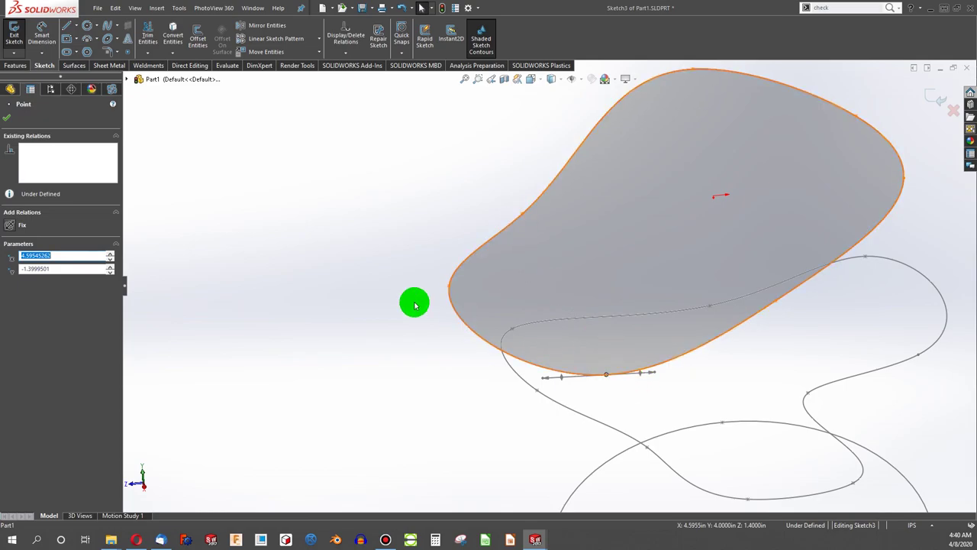
drag(448, 287, 469, 293)
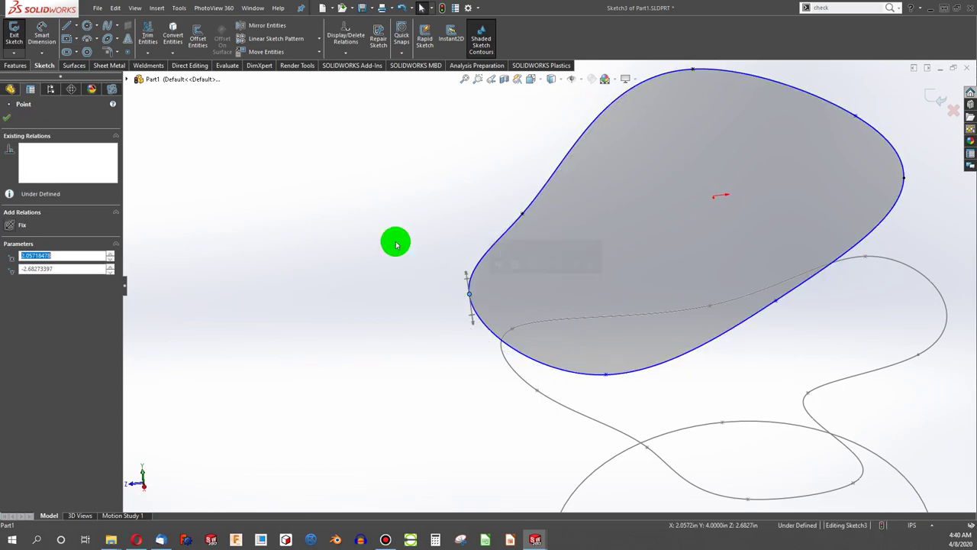
click(16, 120)
click(9, 46)
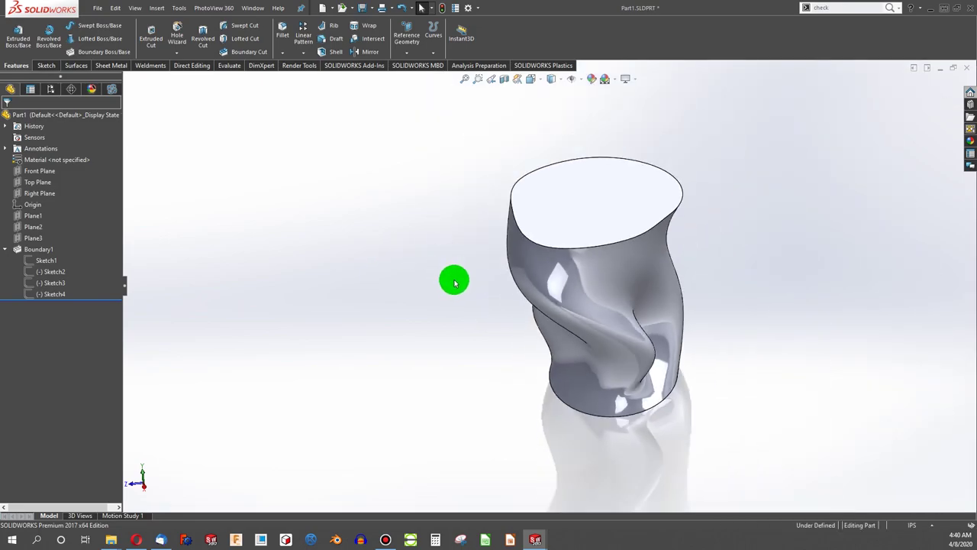
middle_drag(454, 283, 762, 134)
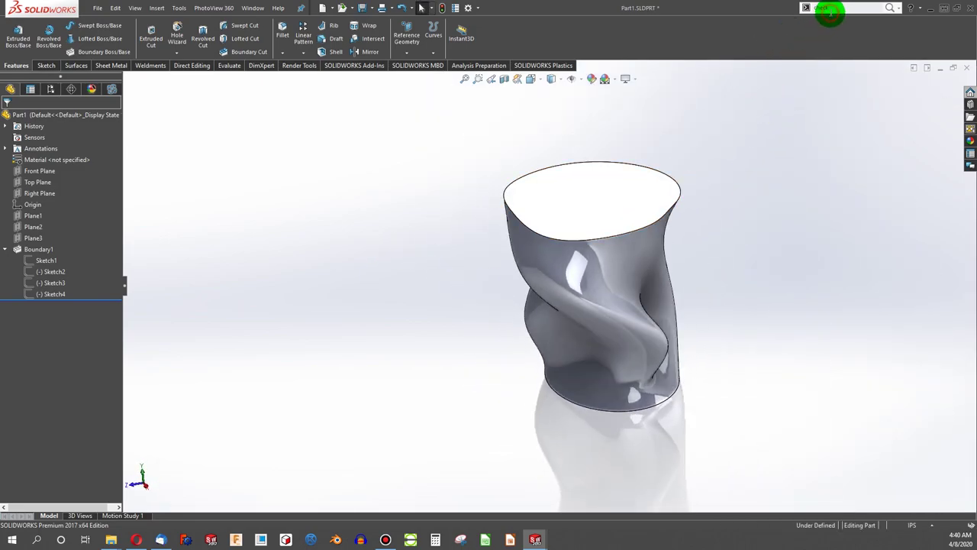
click(823, 23)
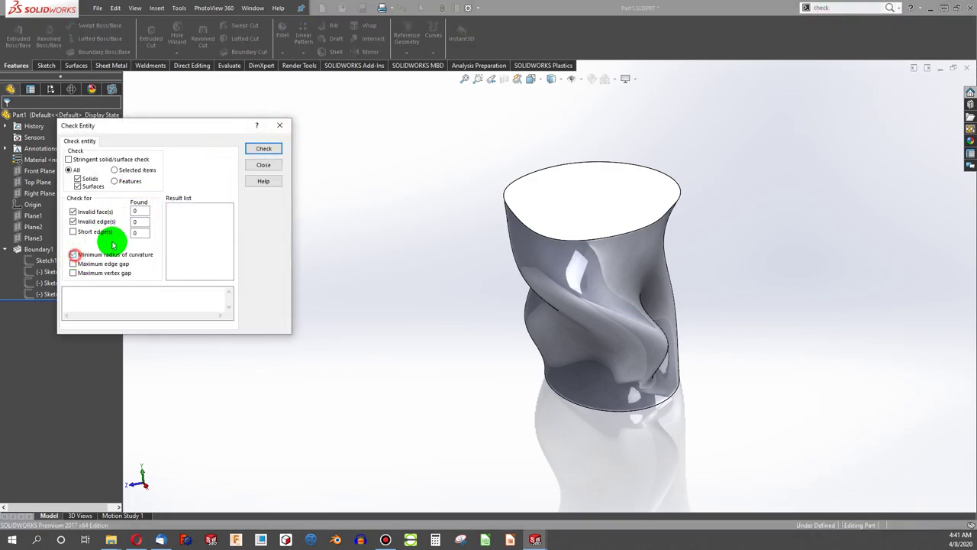
click(264, 148)
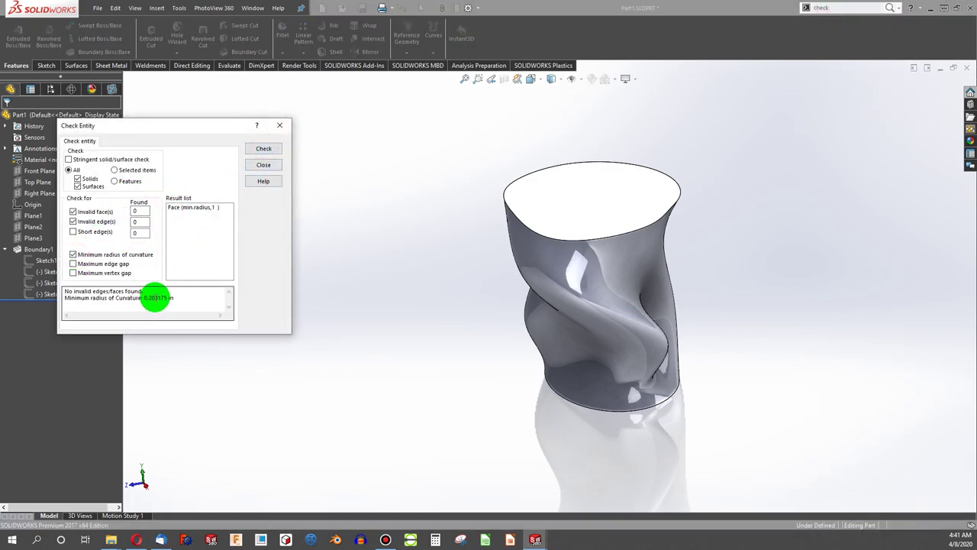
click(262, 164)
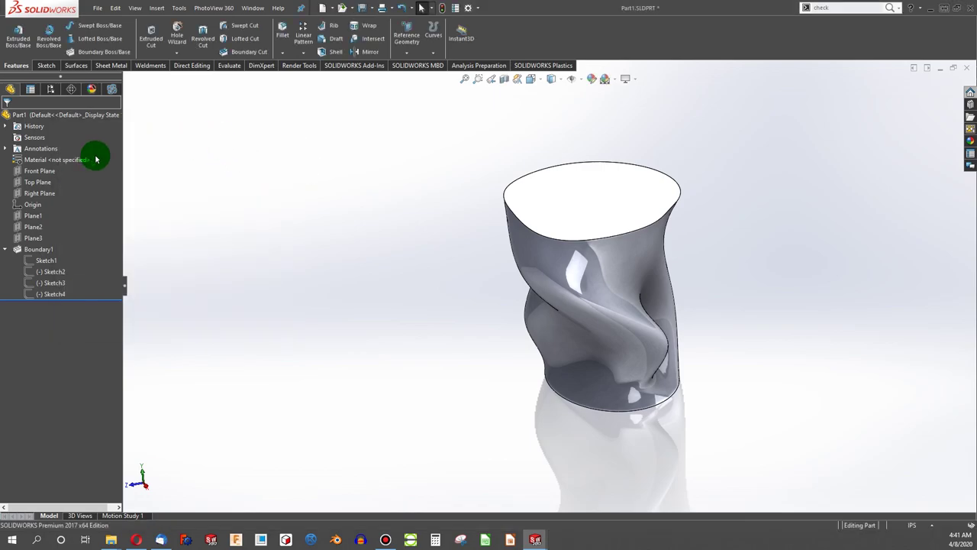
click(580, 220)
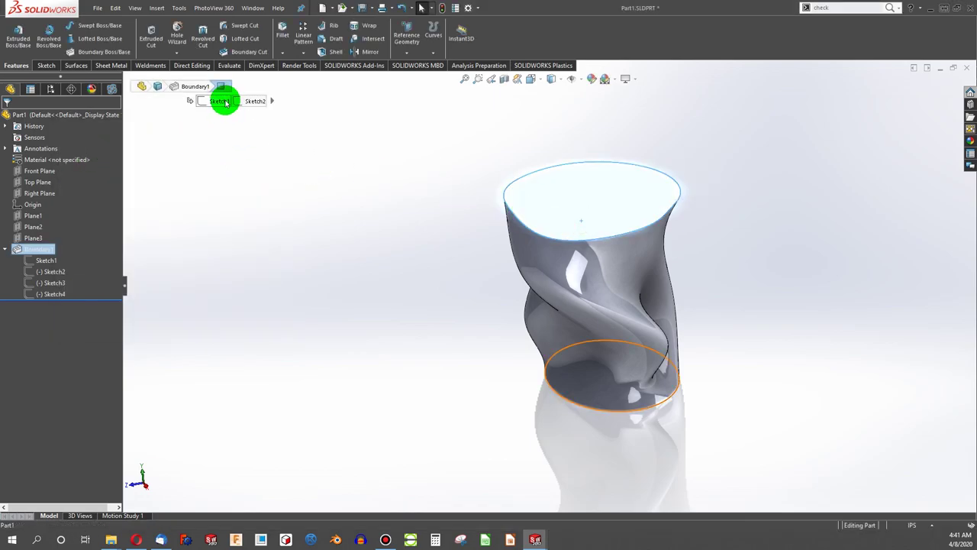
scroll(519, 303, down, 2)
mouse_move(519, 303)
middle_down()
mouse_move(572, 283)
mouse_move(626, 221)
mouse_move(688, 277)
mouse_move(584, 235)
mouse_move(552, 305)
middle_up()
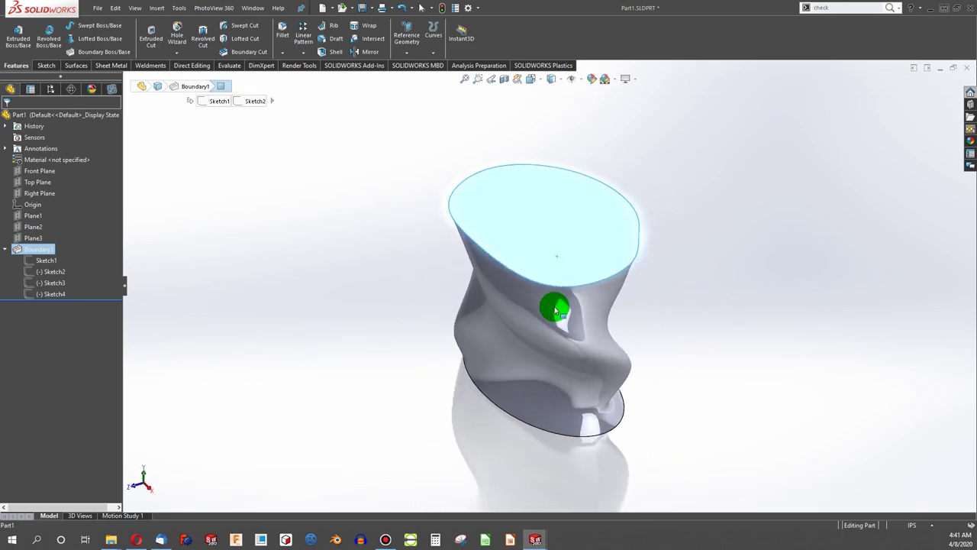
click(44, 273)
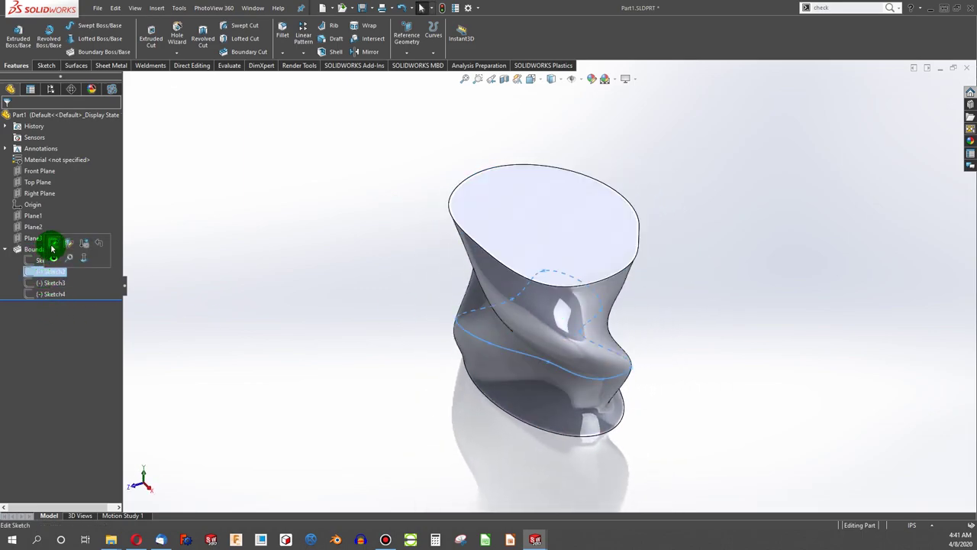
Drag two Sketch2 spline points to round its profile and rebuild the vase.
click(53, 244)
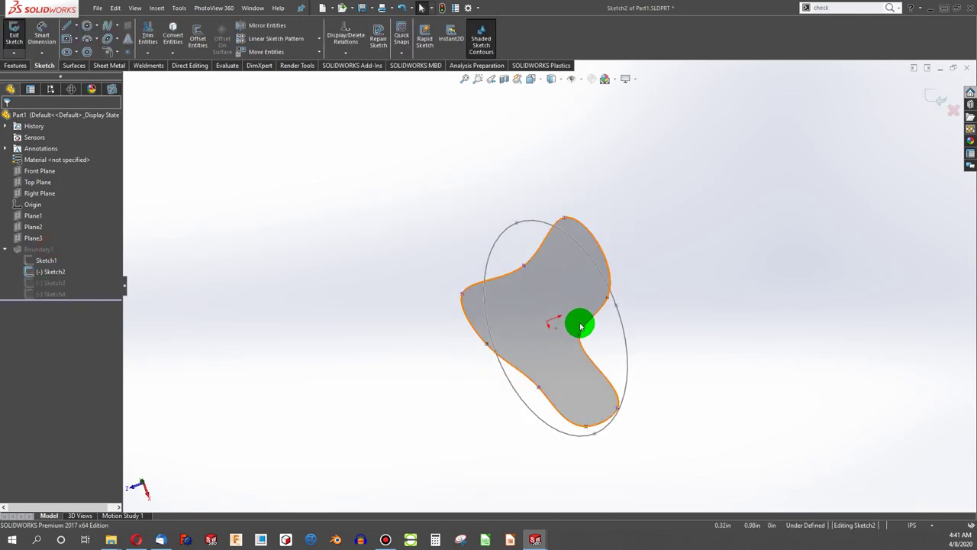
mouse_move(582, 338)
mouse_down()
mouse_move(606, 343)
mouse_move(524, 267)
mouse_move(515, 244)
mouse_up()
drag(537, 390, 533, 398)
click(367, 316)
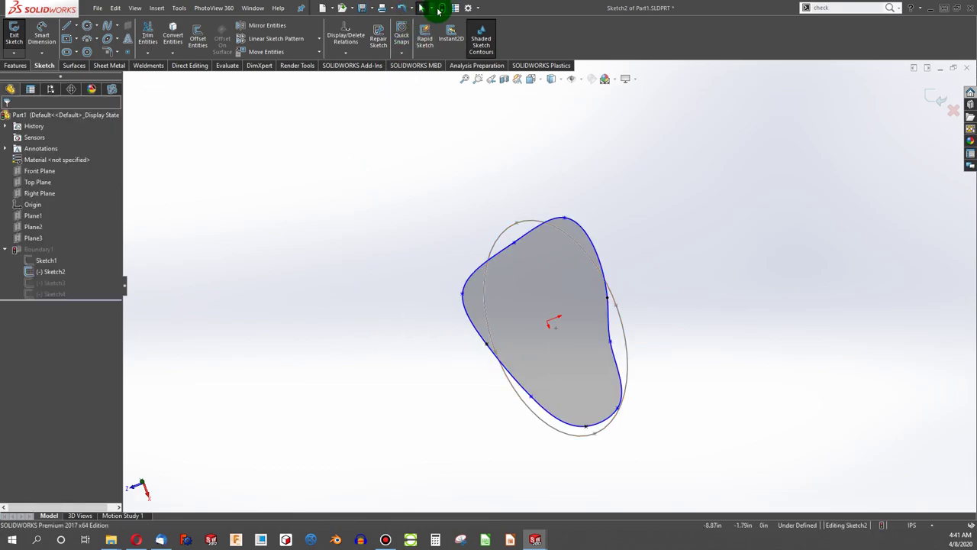
click(442, 8)
mouse_move(489, 225)
middle_down()
mouse_move(524, 343)
mouse_move(517, 176)
mouse_move(596, 146)
mouse_move(611, 229)
mouse_move(604, 201)
middle_up()
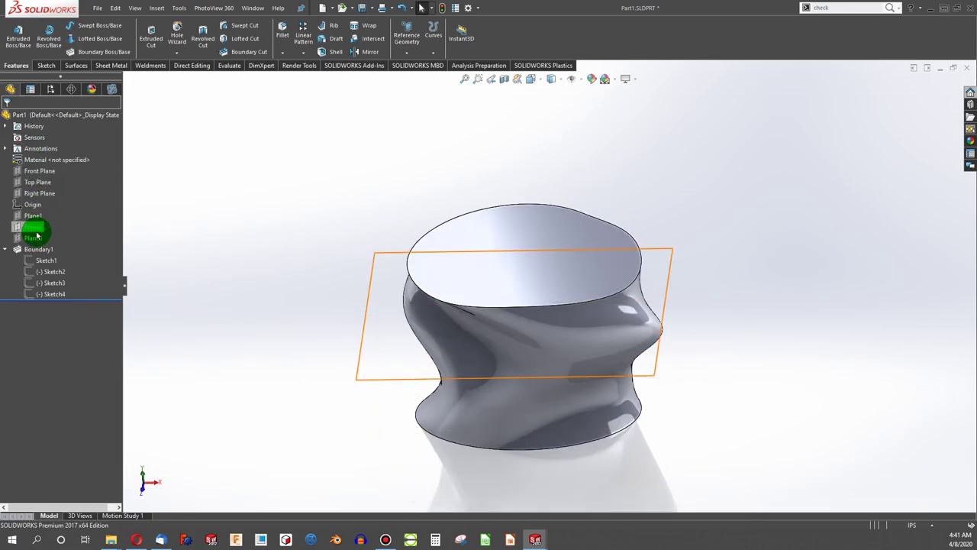
Reshape Sketch3's right side and top-left curve, then exit the sketch to rebuild.
click(53, 282)
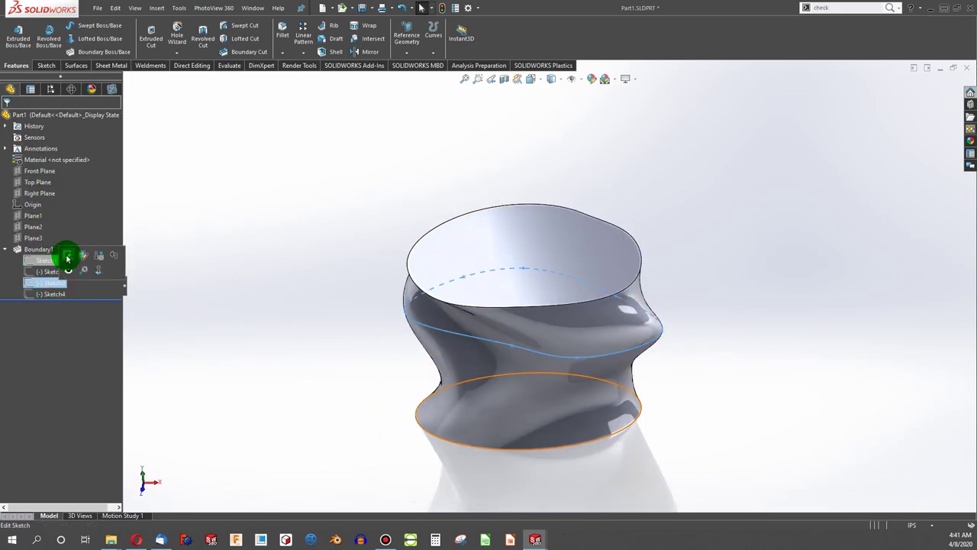
click(68, 257)
drag(661, 331, 624, 336)
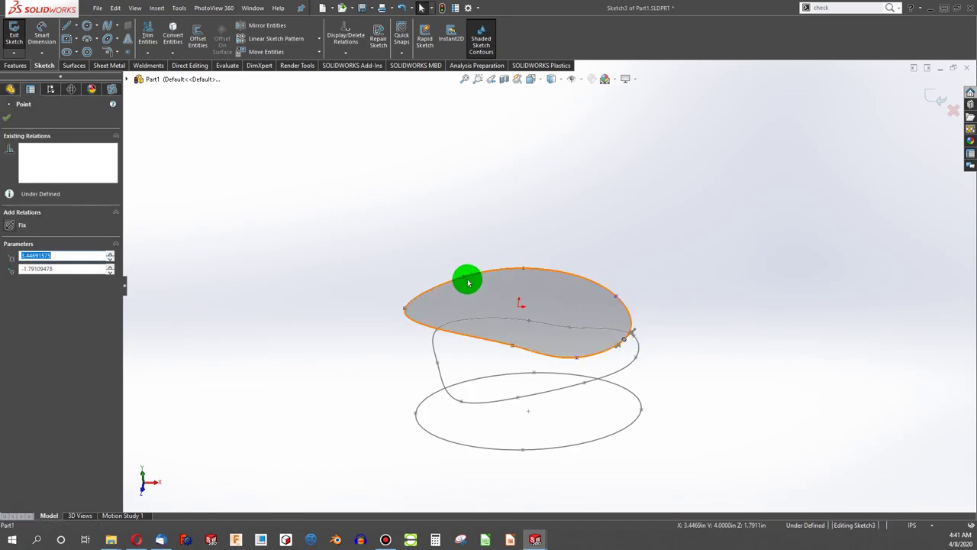
drag(463, 278, 449, 267)
click(225, 192)
click(14, 35)
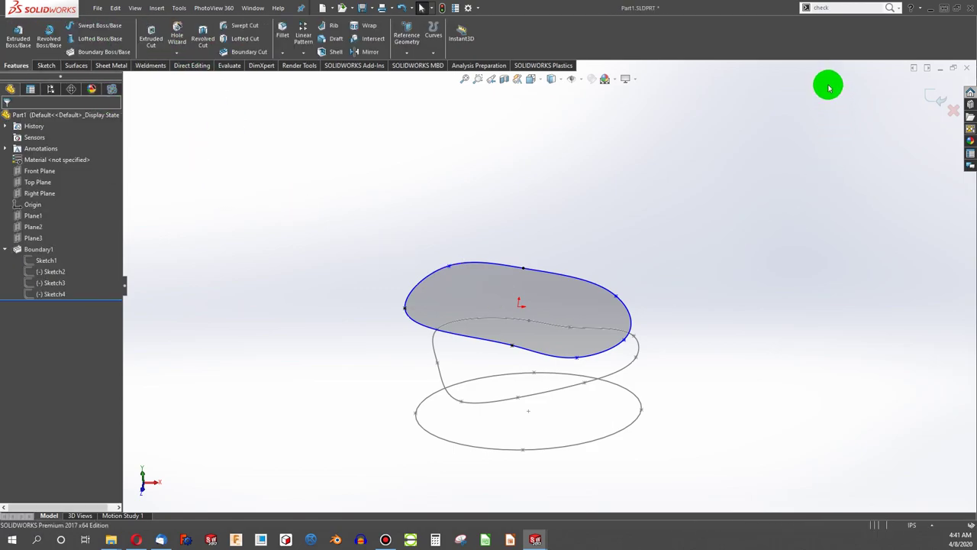
Run a geometry check on the vase including minimum curvature radius.
click(824, 12)
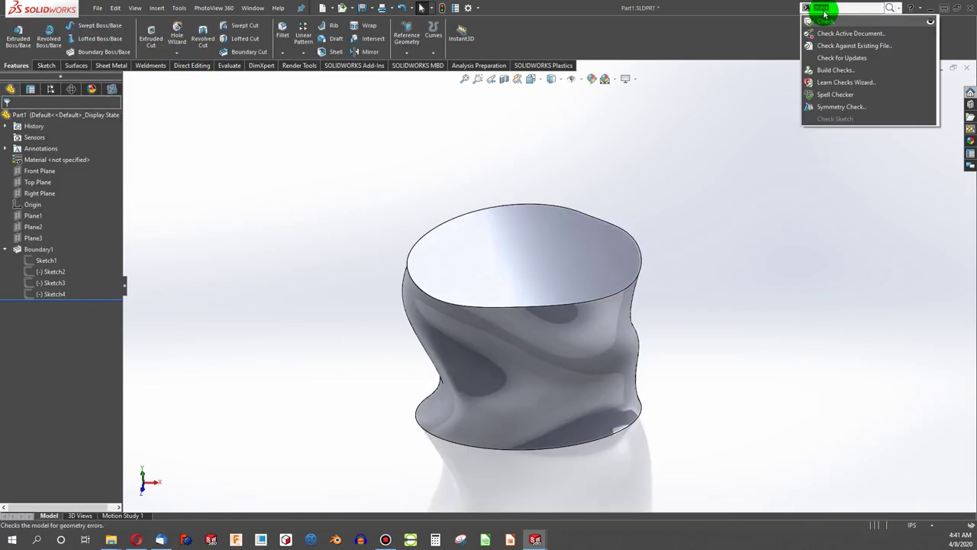
click(823, 22)
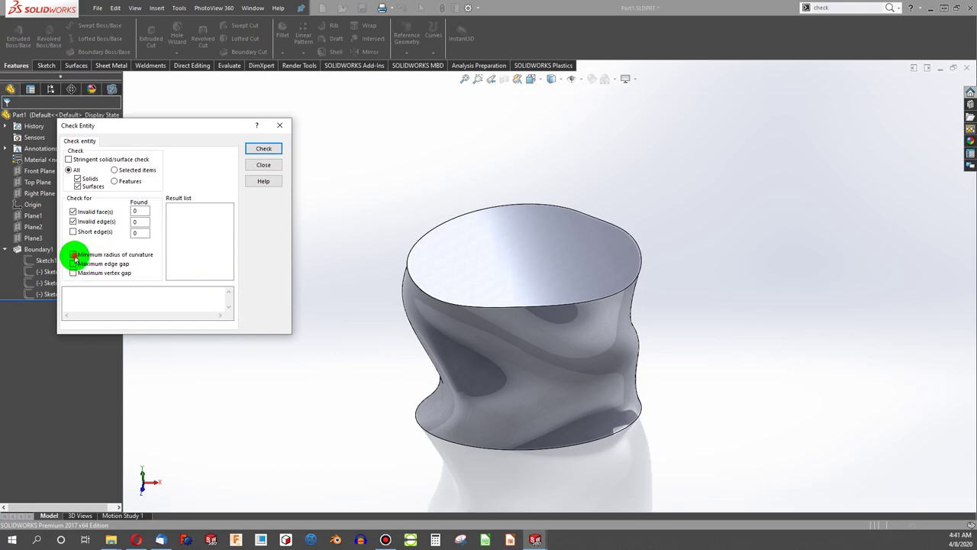
click(73, 254)
click(263, 148)
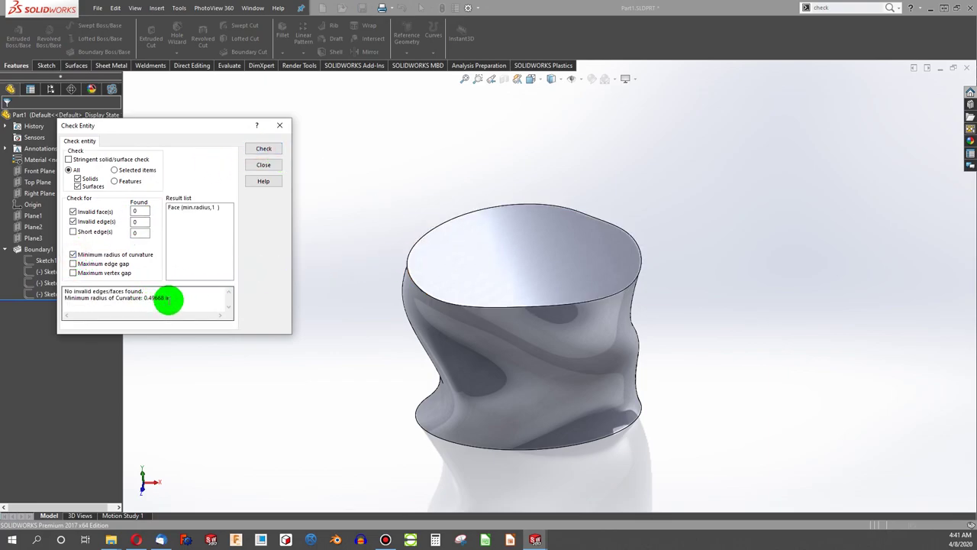
click(281, 127)
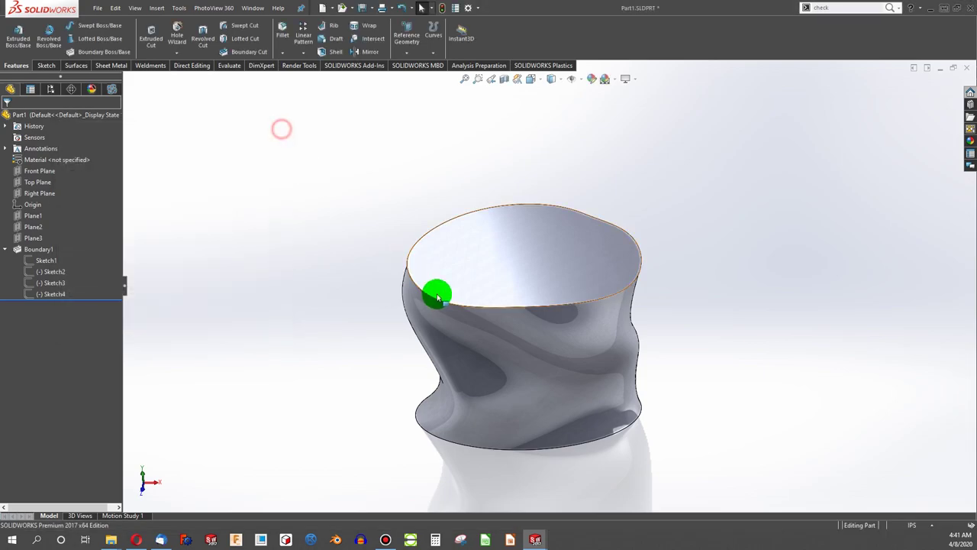
Shell the vase with 0.25in walls, leaving the top face open.
click(466, 215)
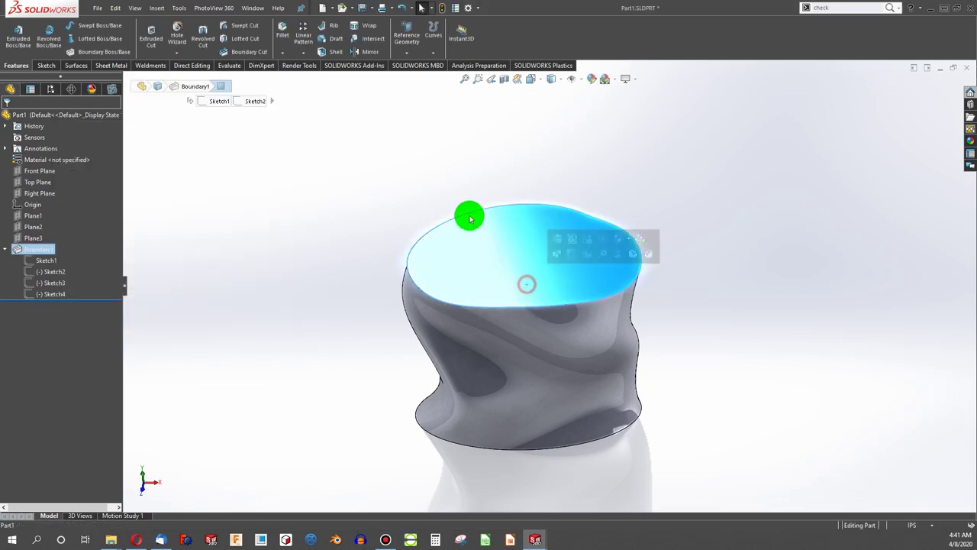
click(335, 52)
text(.25)
click(259, 86)
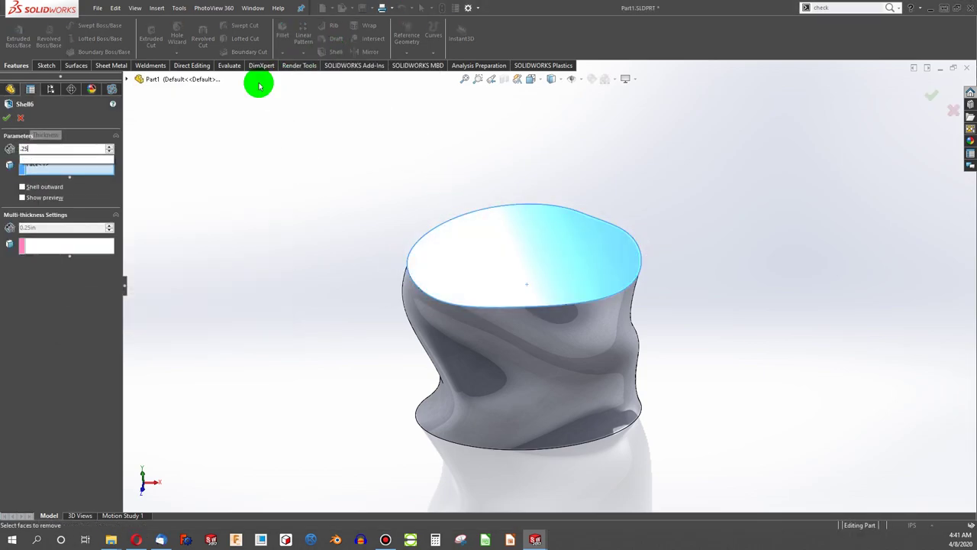
click(8, 104)
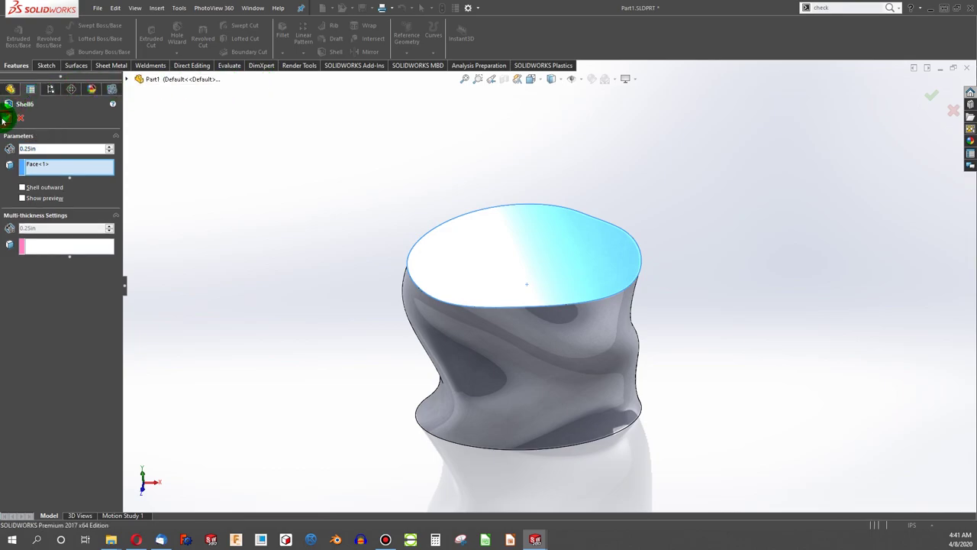
mouse_move(493, 287)
middle_down()
mouse_move(480, 399)
mouse_move(511, 447)
mouse_move(526, 423)
mouse_move(481, 371)
mouse_move(500, 253)
mouse_move(655, 279)
mouse_move(585, 474)
mouse_move(643, 504)
mouse_move(591, 338)
mouse_move(504, 263)
mouse_move(491, 286)
middle_up()
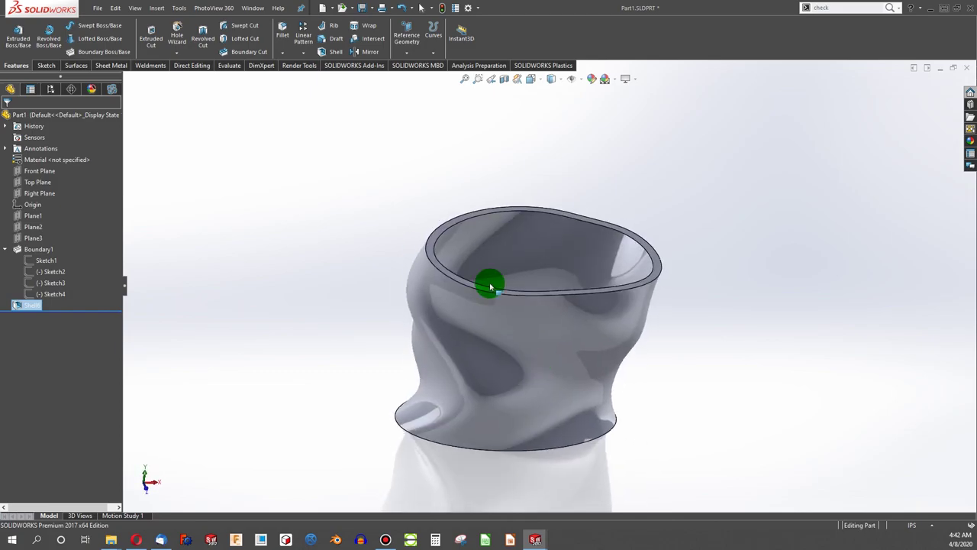
Turn on Zebra Stripes from the Evaluate tools and orbit the vase to inspect reflections.
click(231, 65)
click(259, 38)
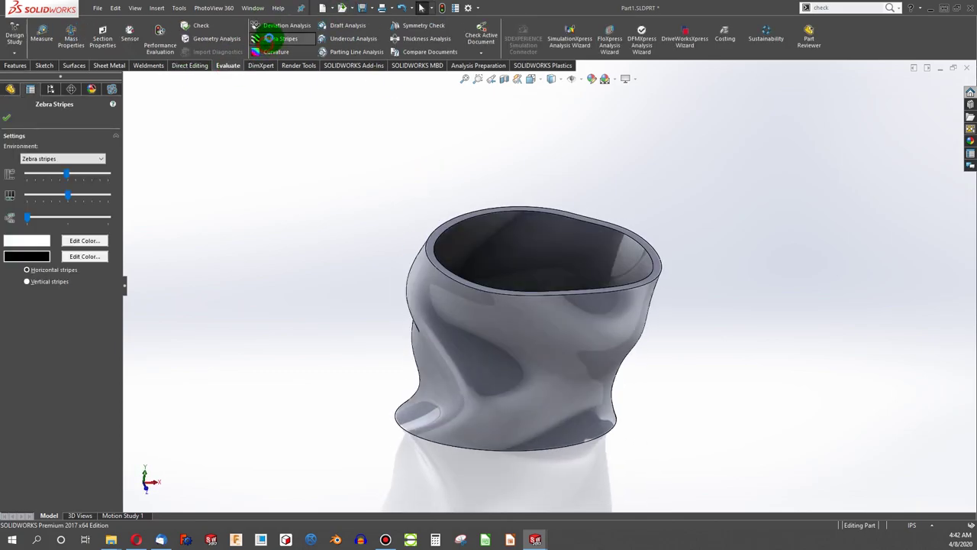
scroll(573, 394, down, 3)
middle_drag(573, 395, 494, 340)
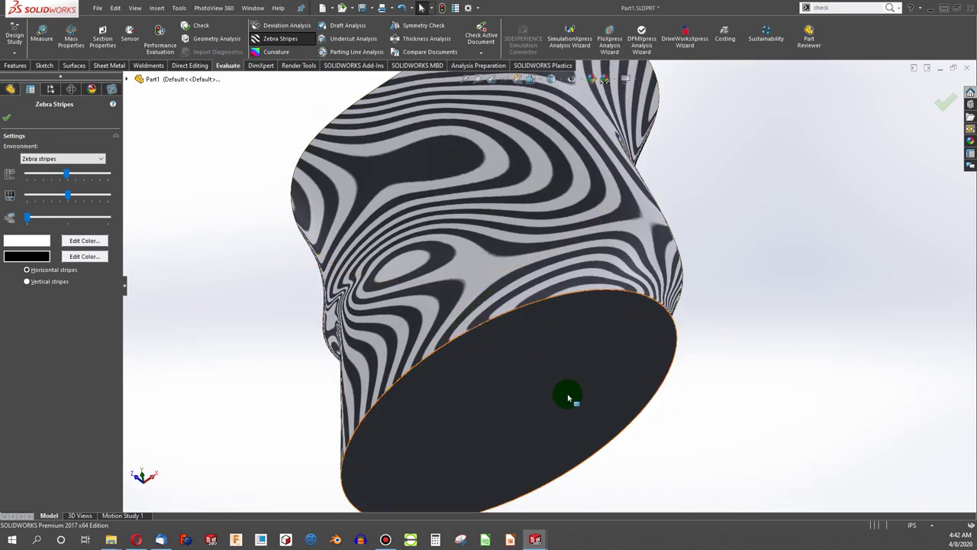
middle_drag(467, 388, 476, 366)
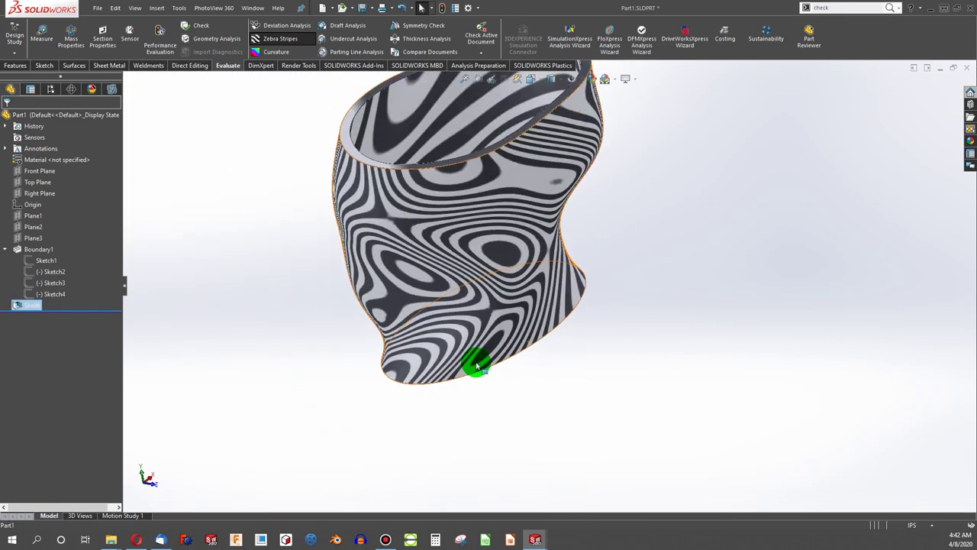
Swap zebra stripes for the curvature colour map, inspect the vase from several angles, then switch curvature off.
click(269, 40)
middle_drag(373, 134, 531, 396)
middle_drag(542, 319, 481, 281)
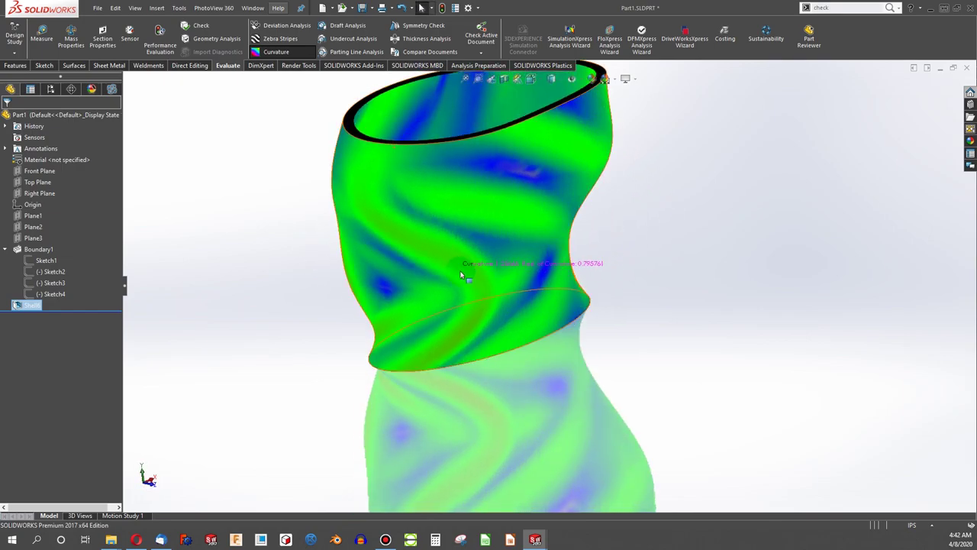
scroll(513, 168, down, 4)
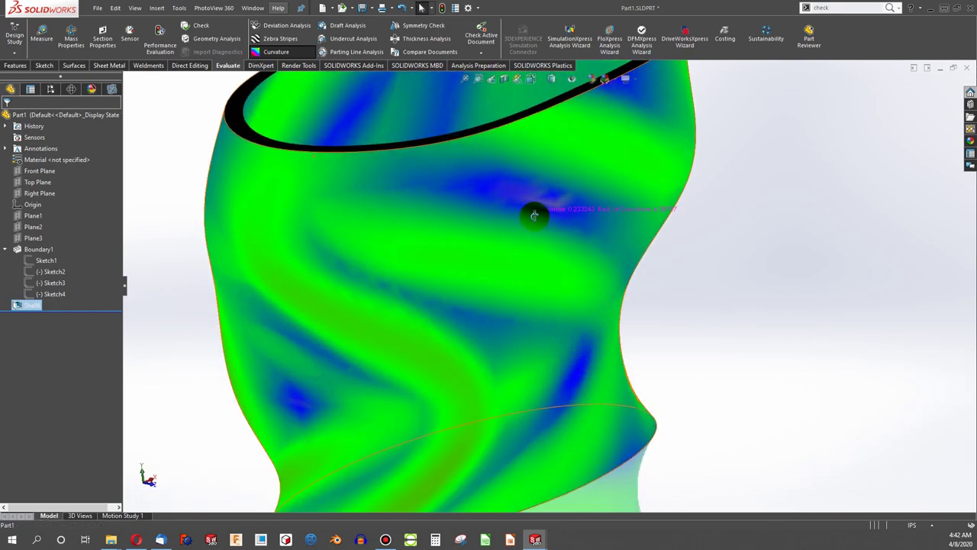
mouse_move(534, 216)
middle_down()
mouse_move(609, 186)
mouse_move(679, 207)
mouse_move(626, 212)
mouse_move(552, 252)
mouse_move(545, 435)
mouse_move(520, 221)
middle_up()
scroll(500, 264, up, 3)
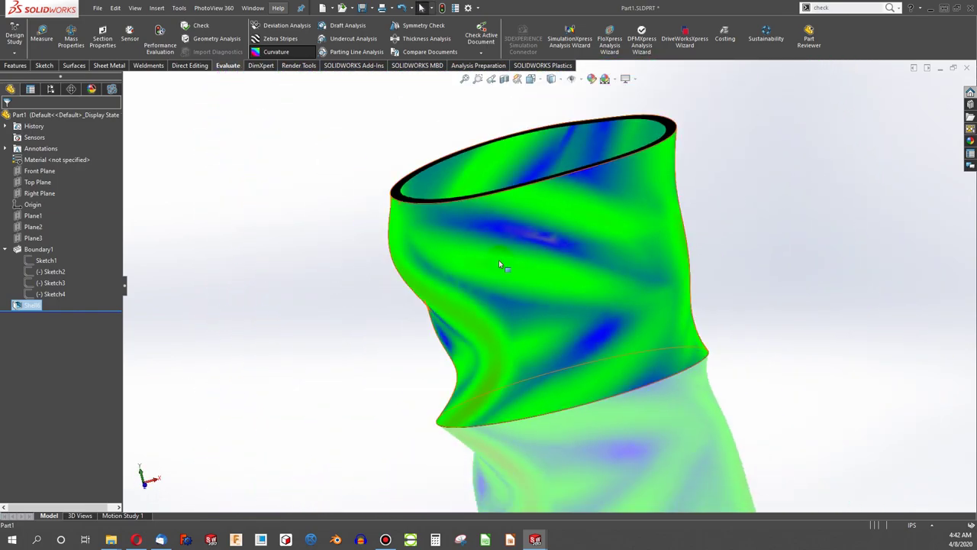
click(278, 52)
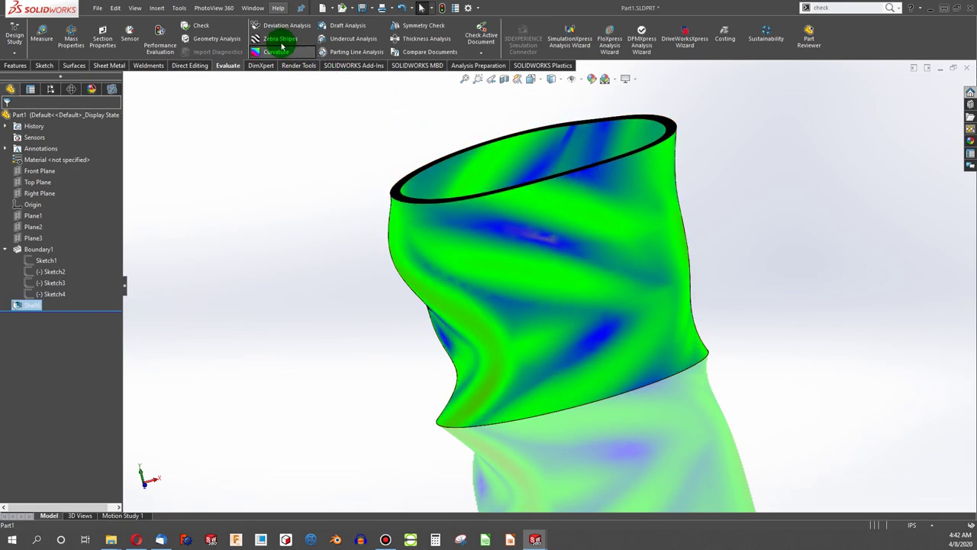
mouse_move(504, 245)
middle_down()
mouse_move(562, 289)
mouse_move(499, 197)
middle_up()
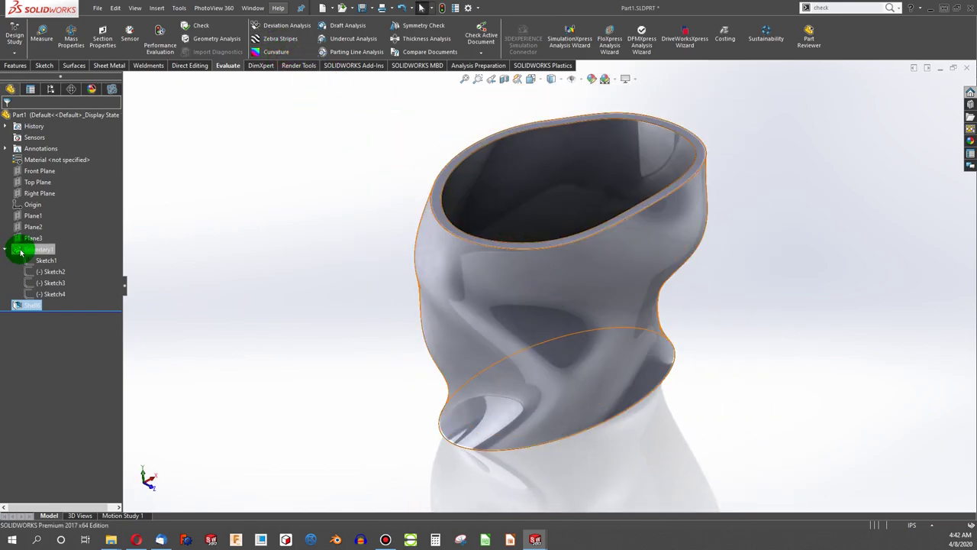
Highlight Sketch2 and the Boundary1 body in the tree, then clear the selection.
click(31, 276)
click(27, 251)
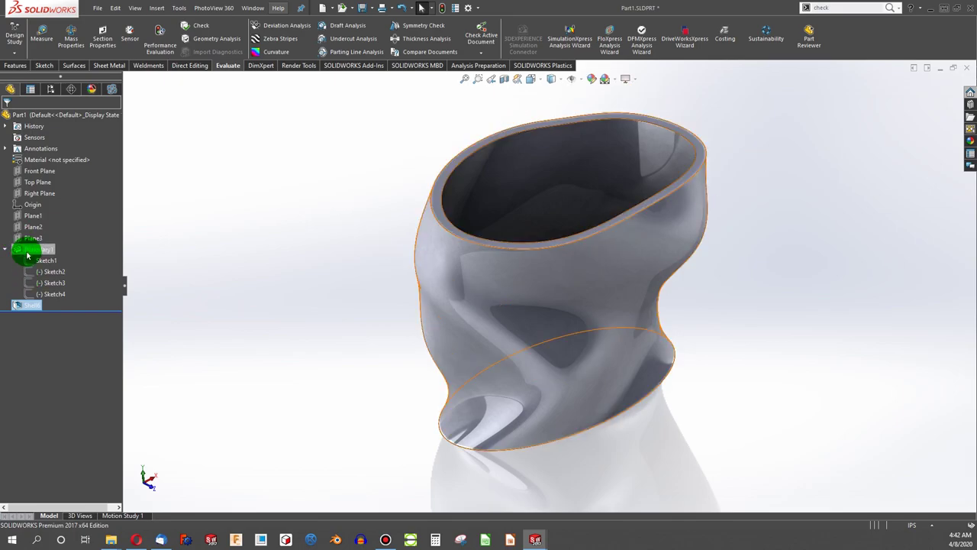
click(396, 176)
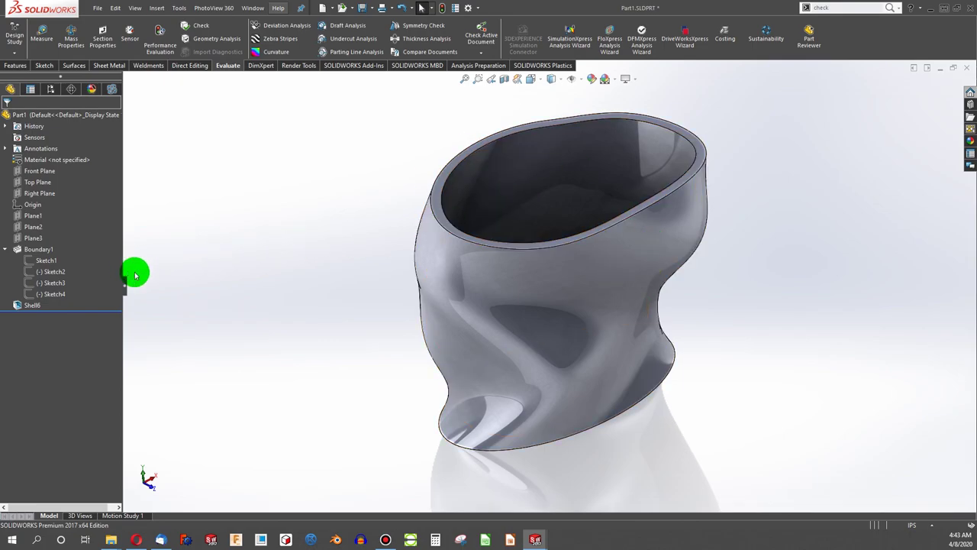
Change Shell6's thickness to 0.6in and dismiss the resulting rebuild errors.
right_click(25, 306)
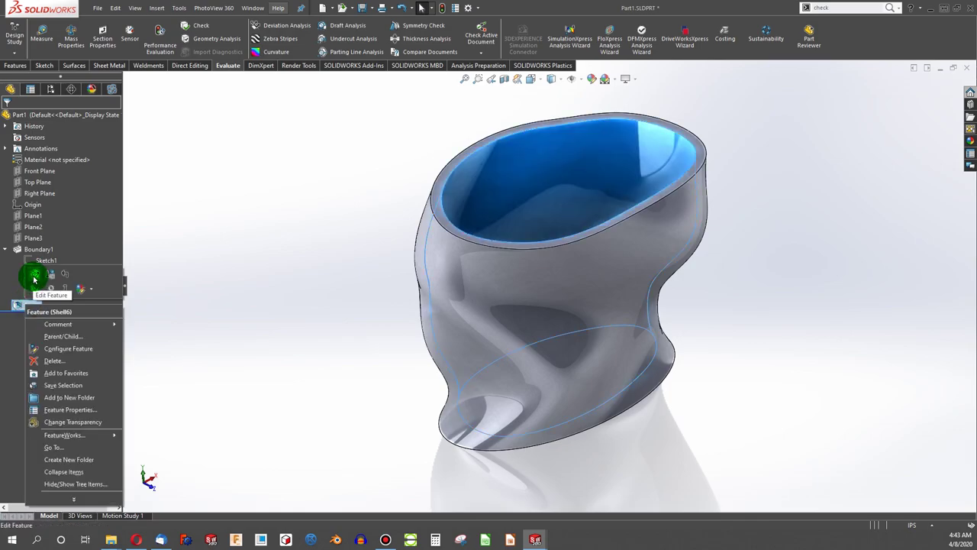
click(34, 279)
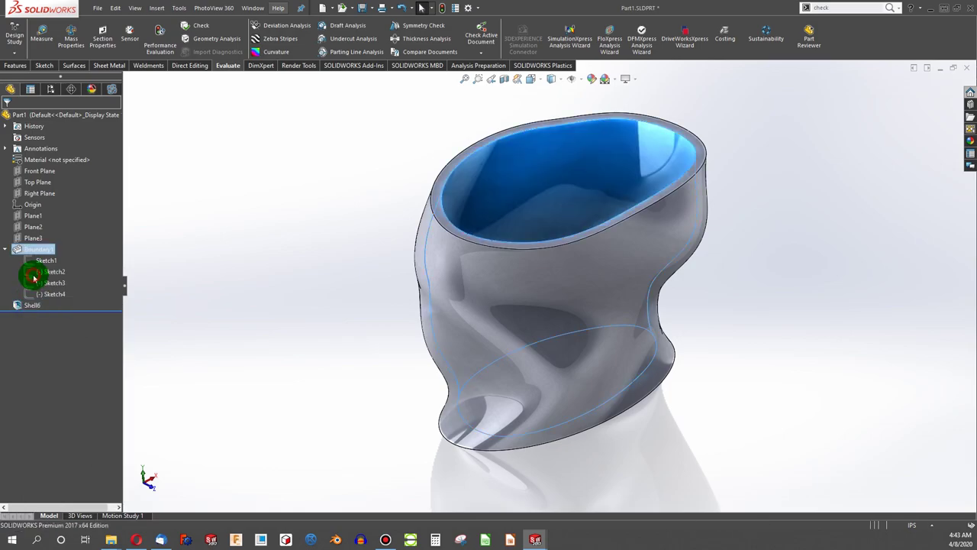
click(65, 149)
key(BackSpace)
text(0.60in)
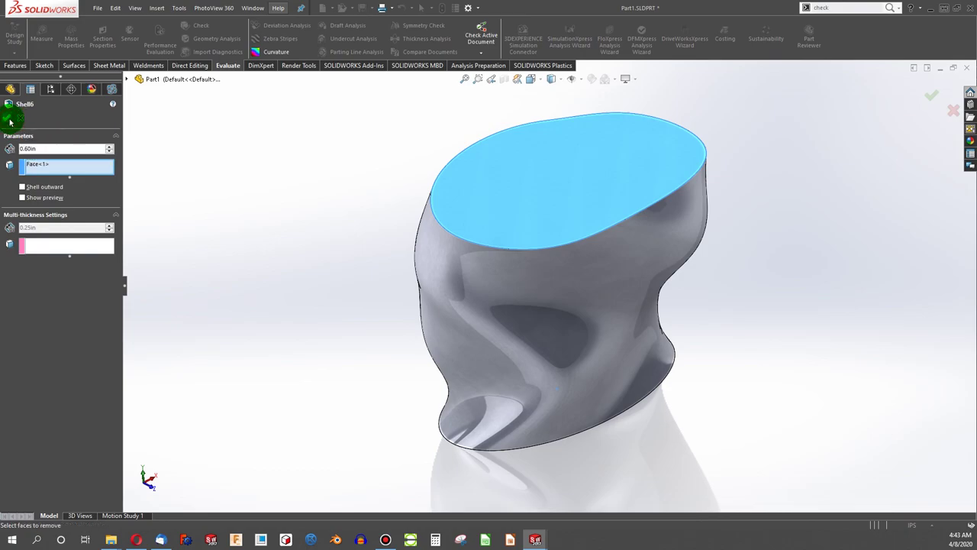
click(10, 120)
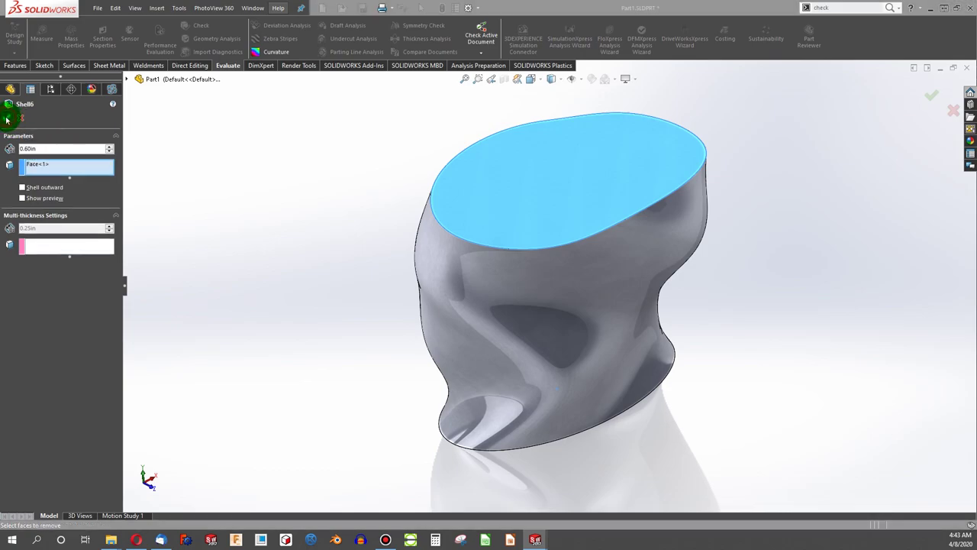
click(514, 280)
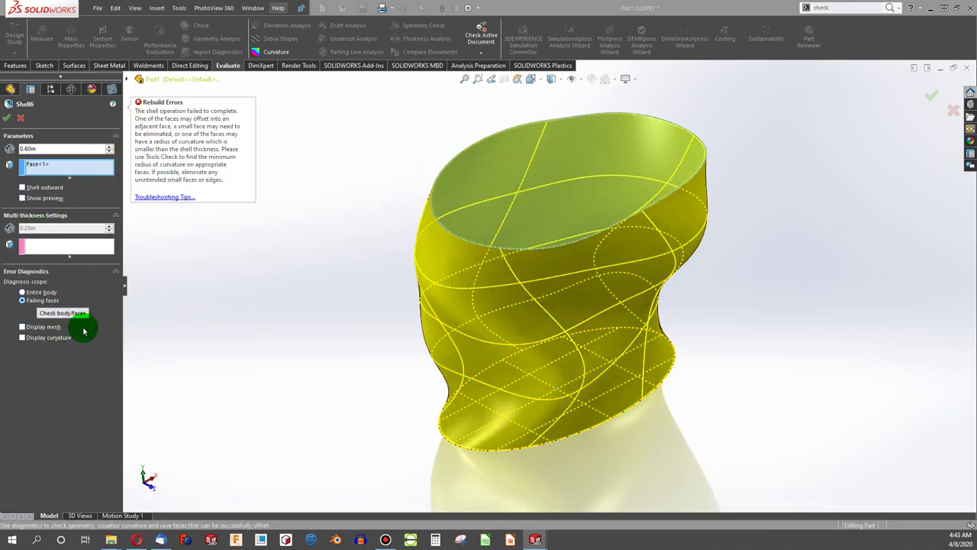
click(218, 258)
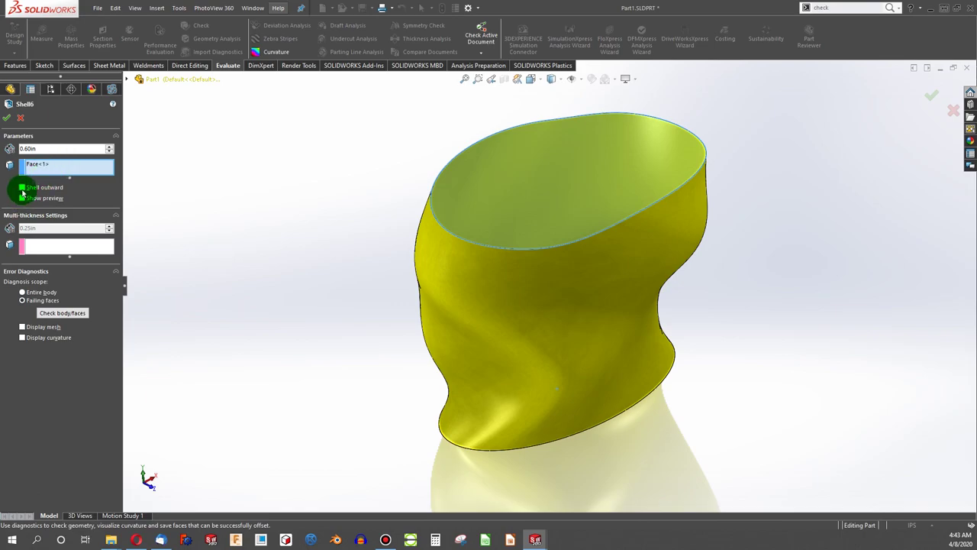
Make the 0.60in shell grow outward and confirm it.
click(23, 187)
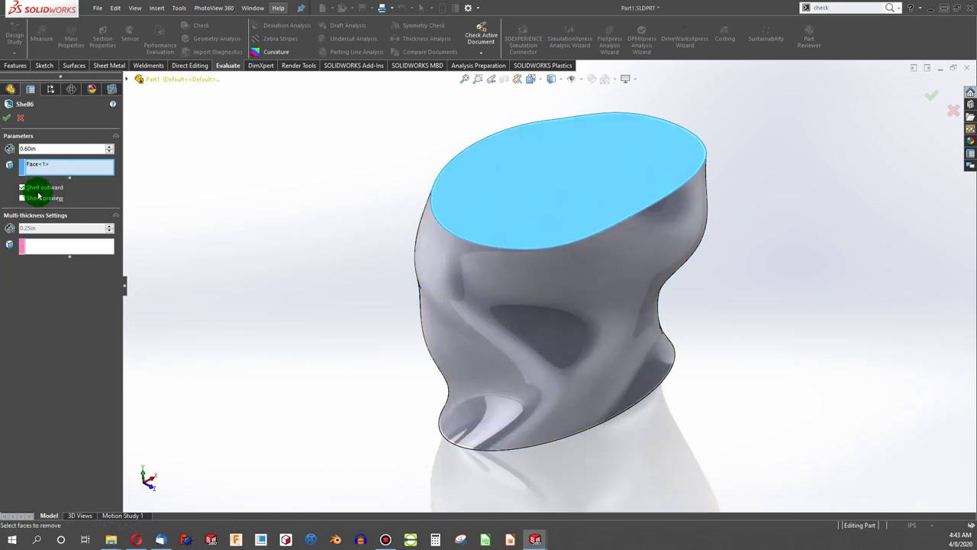
click(7, 117)
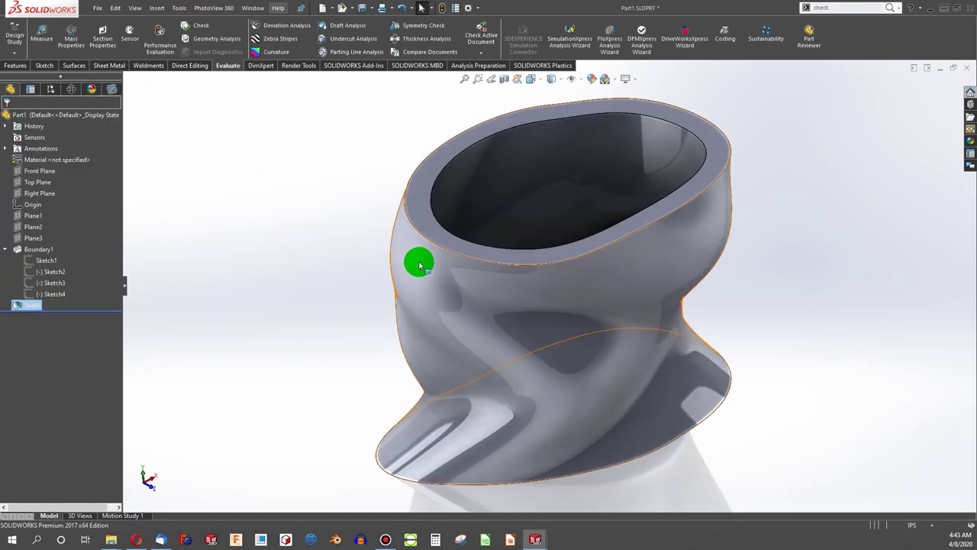
middle_drag(419, 265, 558, 251)
scroll(572, 272, down, 3)
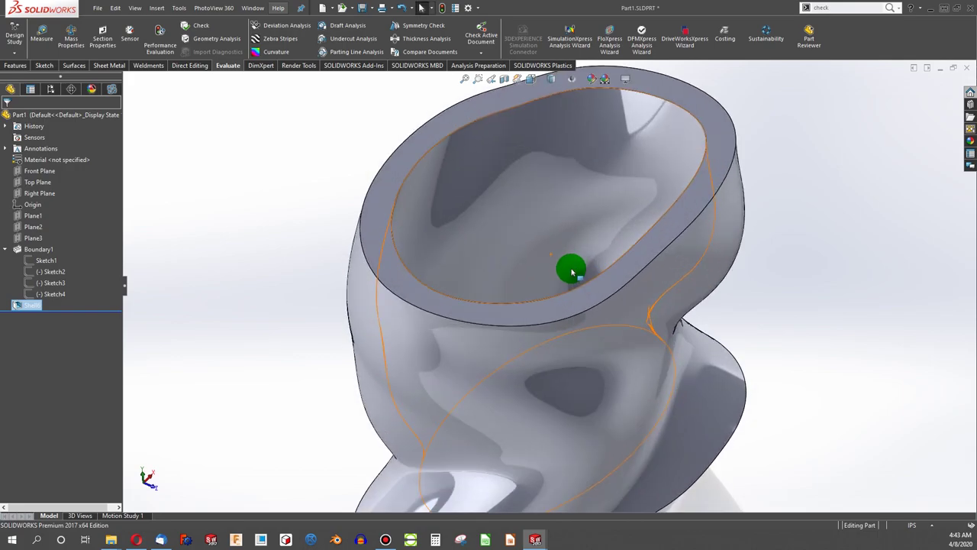
scroll(580, 281, down, 5)
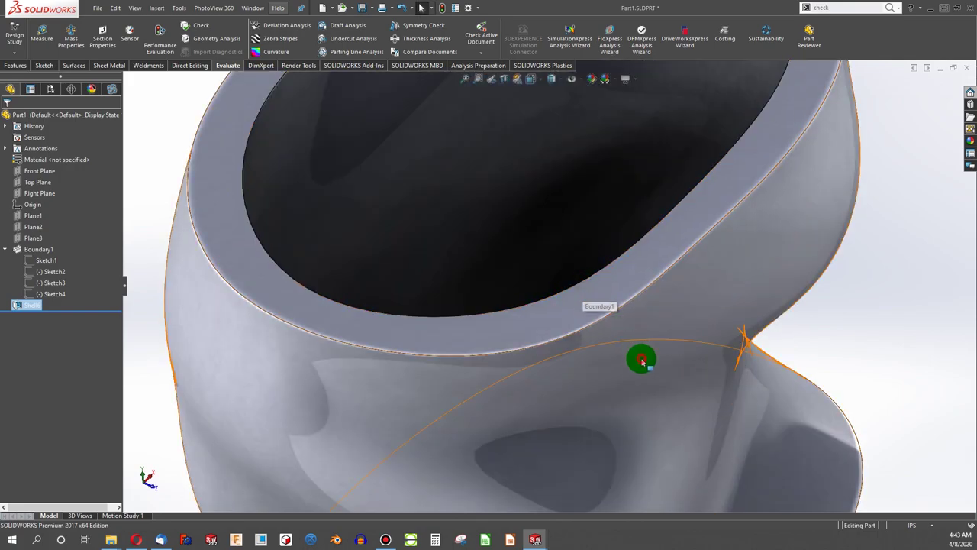
click(642, 359)
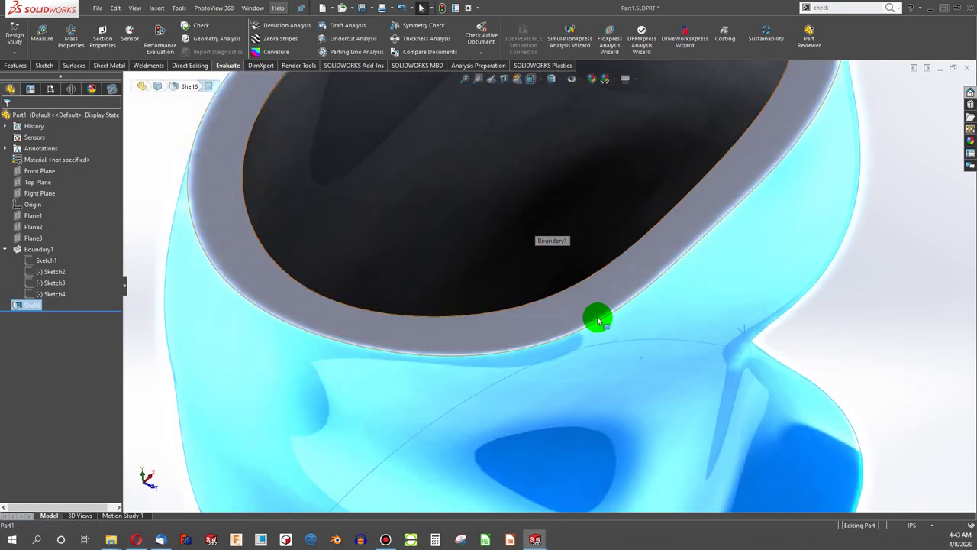
scroll(648, 331, down, 5)
scroll(648, 331, up, 5)
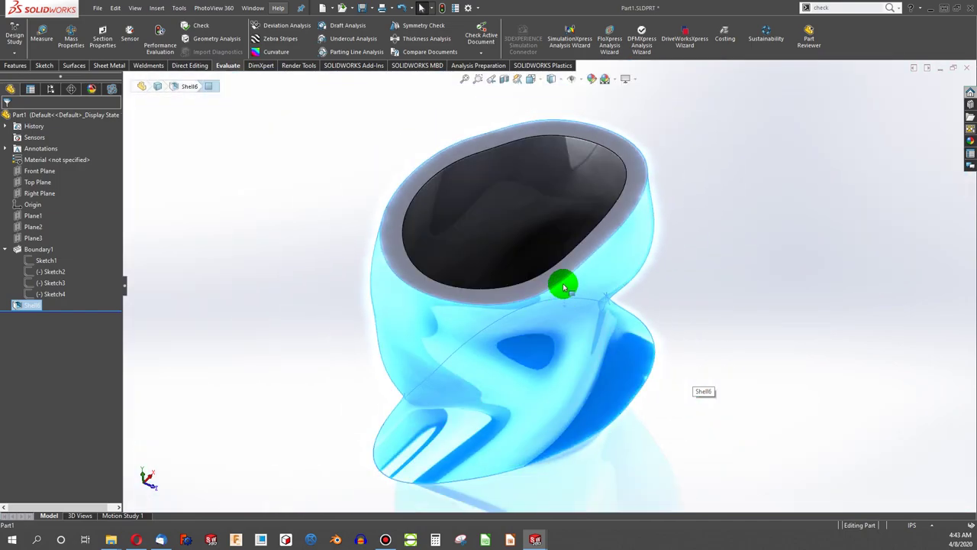
click(321, 207)
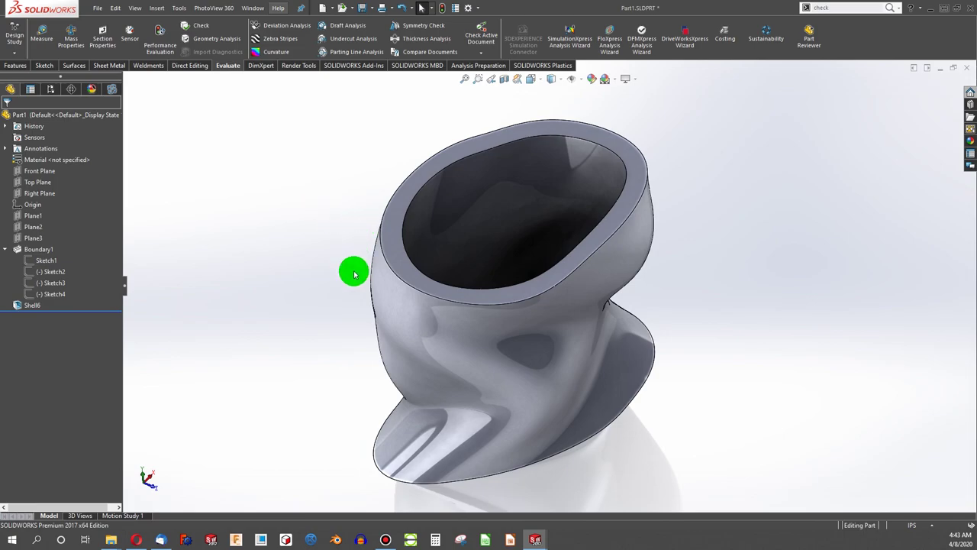
scroll(448, 343, up, 3)
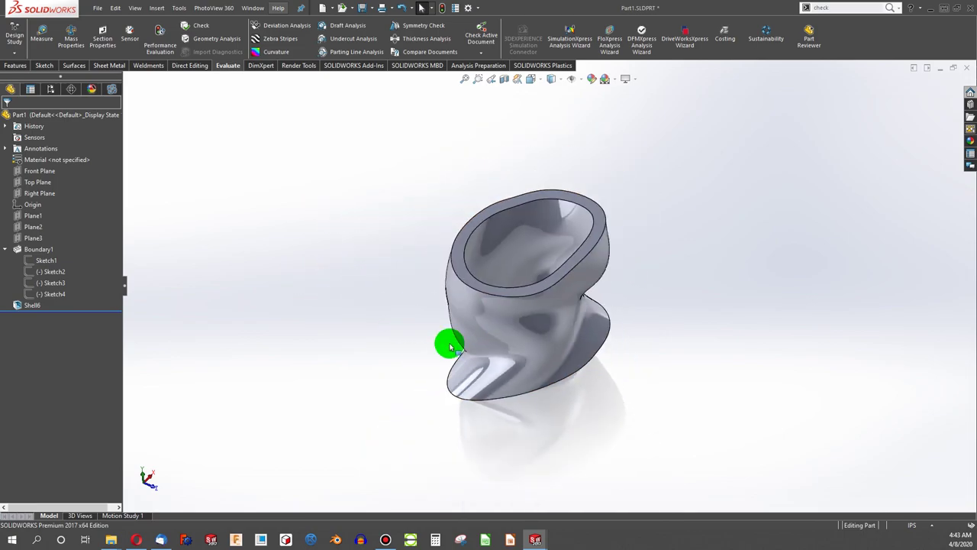
scroll(506, 312, down, 4)
middle_drag(495, 309, 491, 288)
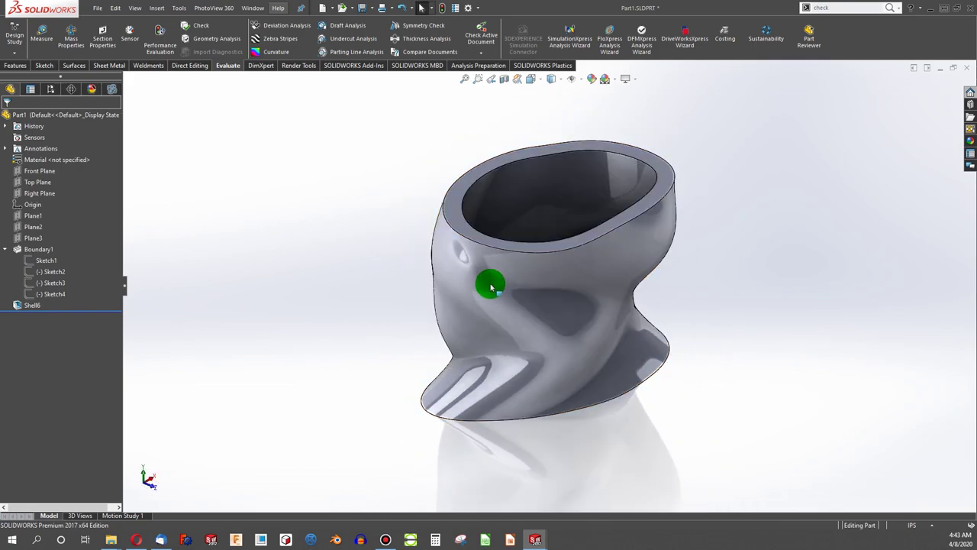